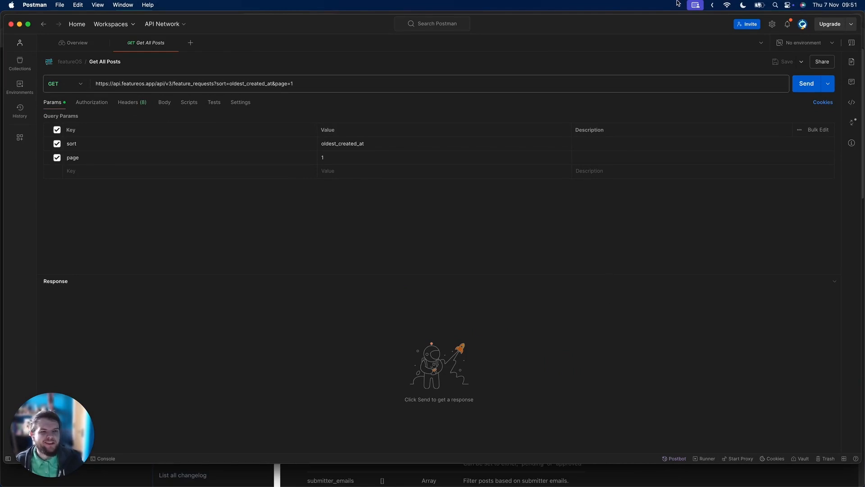
# Send the Get All Posts request to the featureOS API.
pyautogui.click(798, 86)
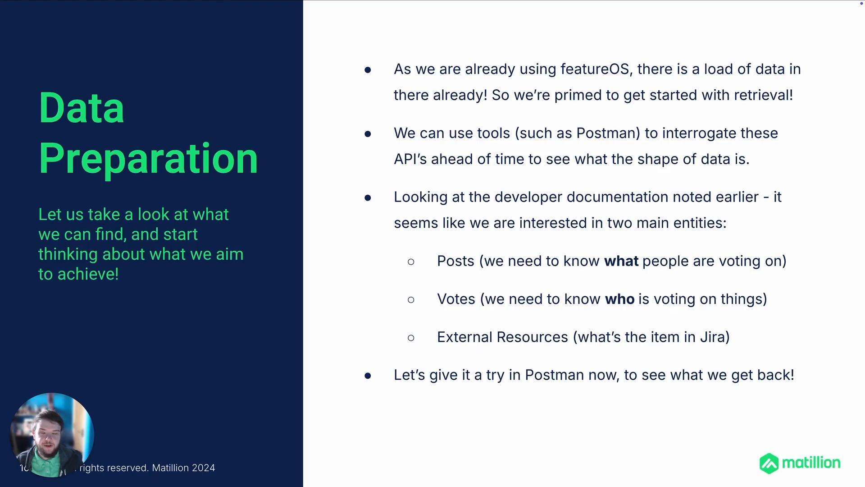
pyautogui.press('Right')
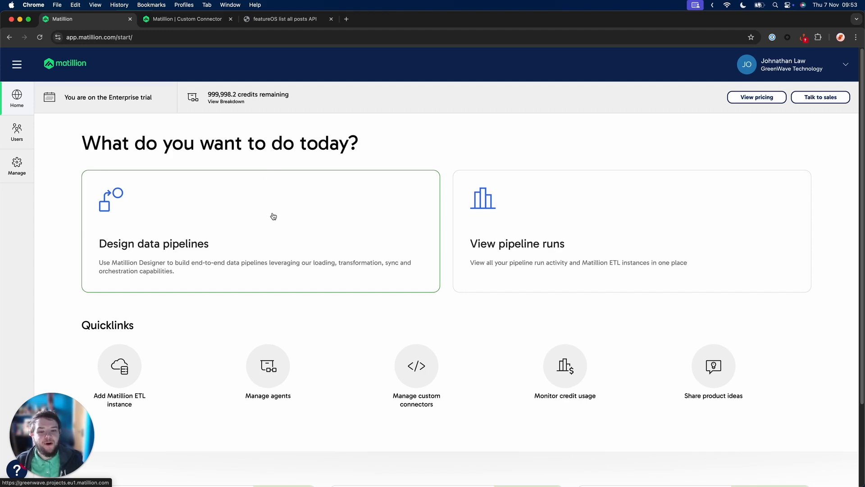
# Switch to Matillion in the browser and open the custom connectors management page.
pyautogui.click(419, 366)
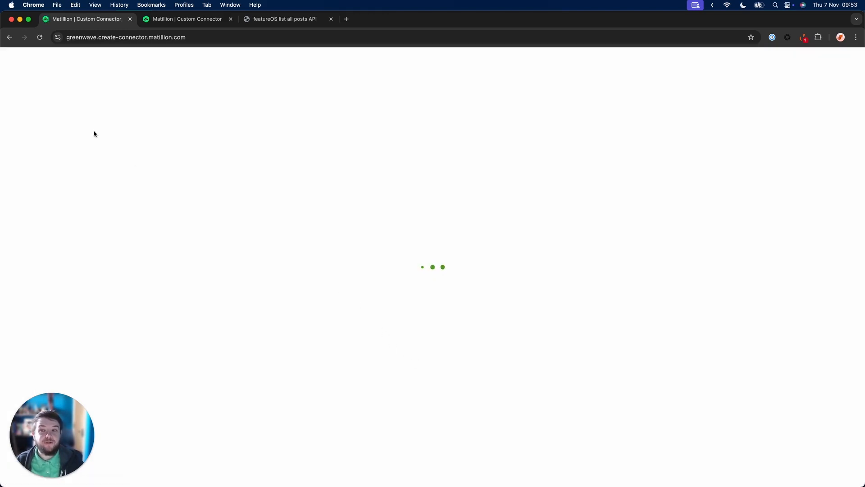
pyautogui.click(21, 77)
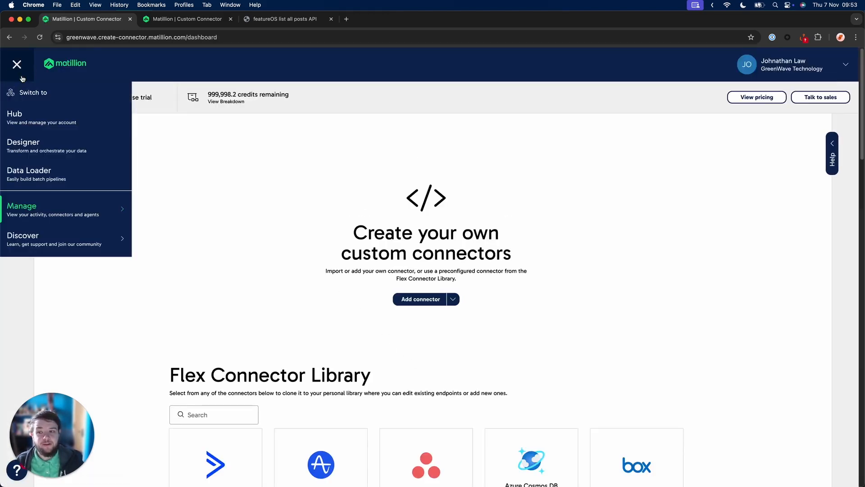
pyautogui.click(80, 206)
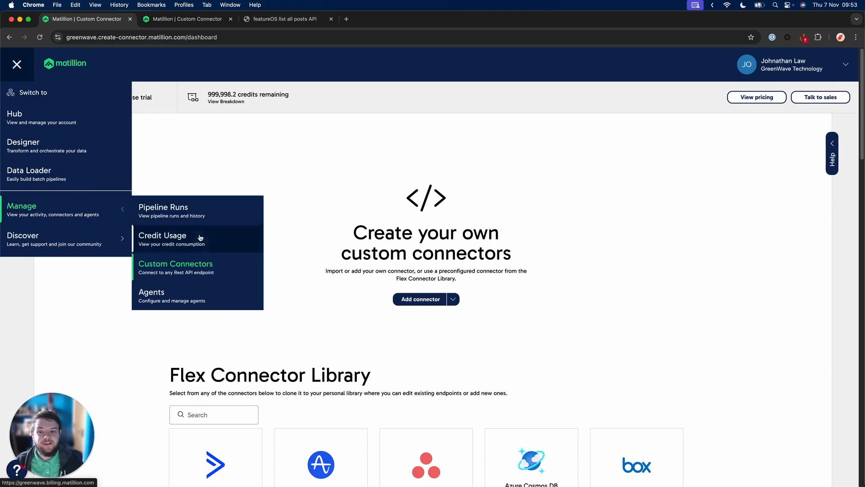
pyautogui.click(205, 266)
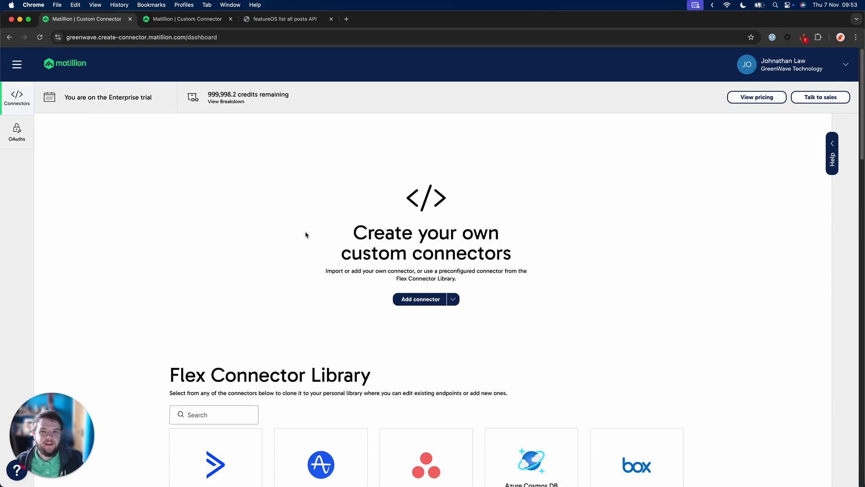
# Browse the Flex Connector Library for the available preconfigured connectors.
pyautogui.scroll(-5, 305, 234)
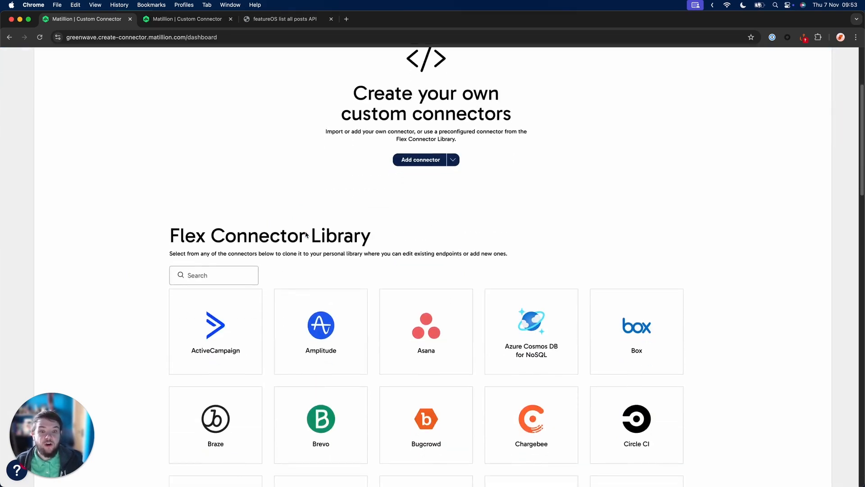
pyautogui.scroll(-1, 306, 235)
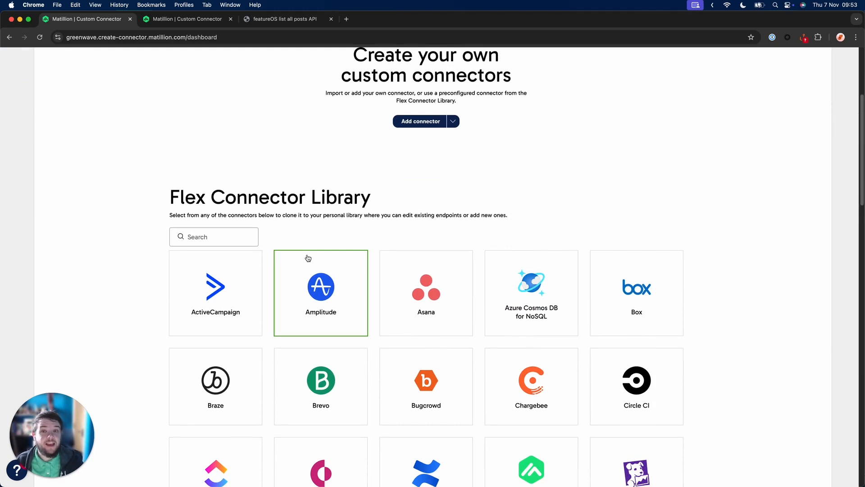
pyautogui.scroll(1, 308, 258)
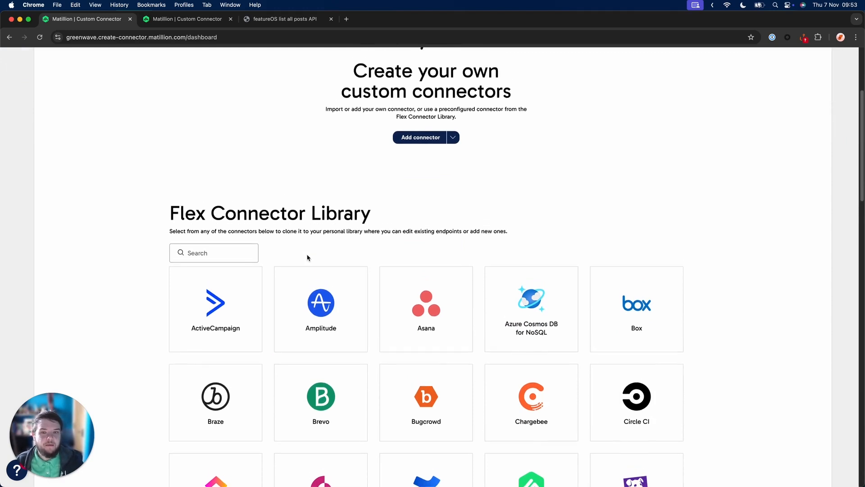
pyautogui.scroll(-1, 308, 258)
pyautogui.scroll(-3, 308, 257)
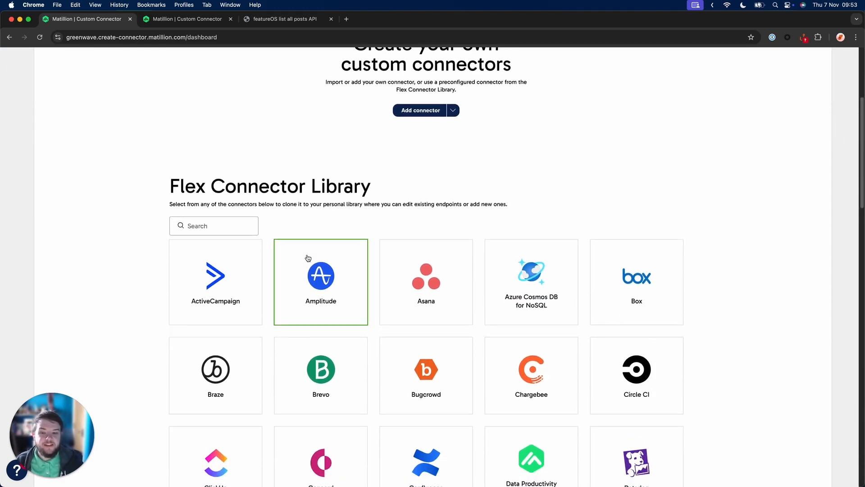
pyautogui.scroll(-15, 308, 258)
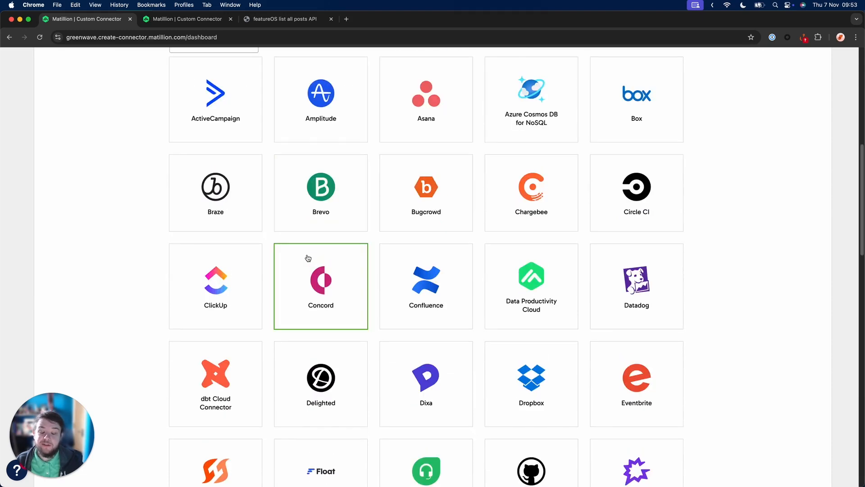
pyautogui.scroll(20, 308, 257)
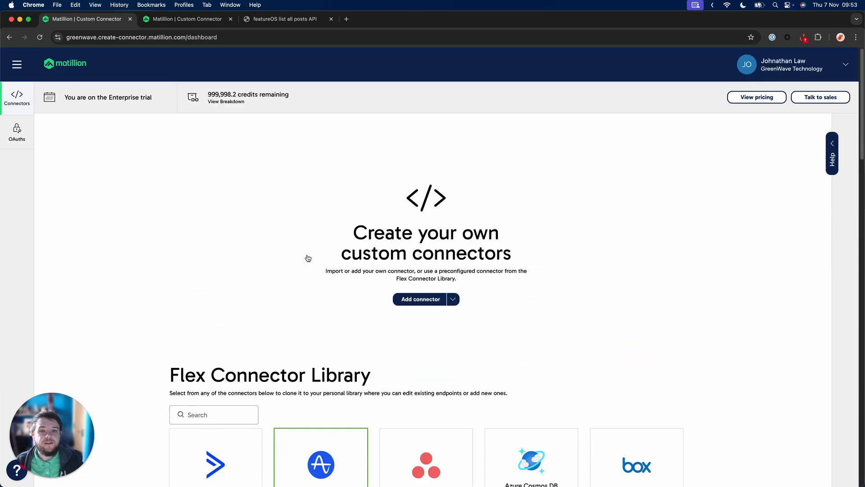
# Add a new custom connector and name it featureOS.
pyautogui.click(431, 300)
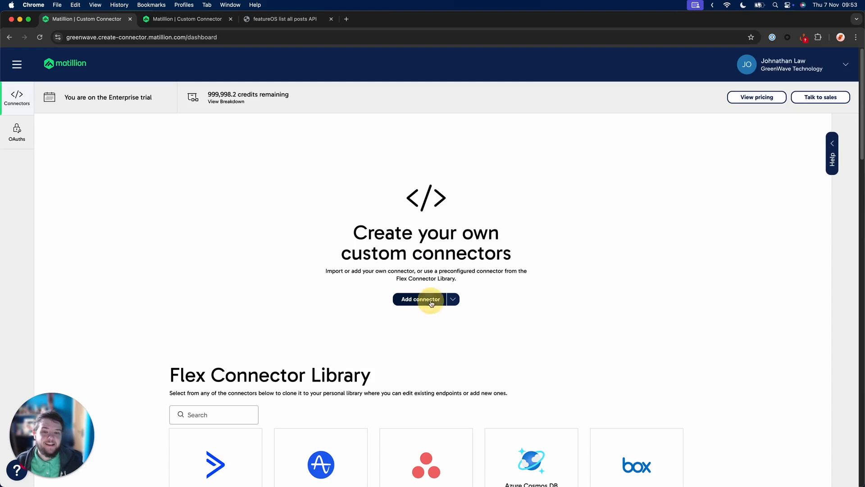
pyautogui.click(126, 128)
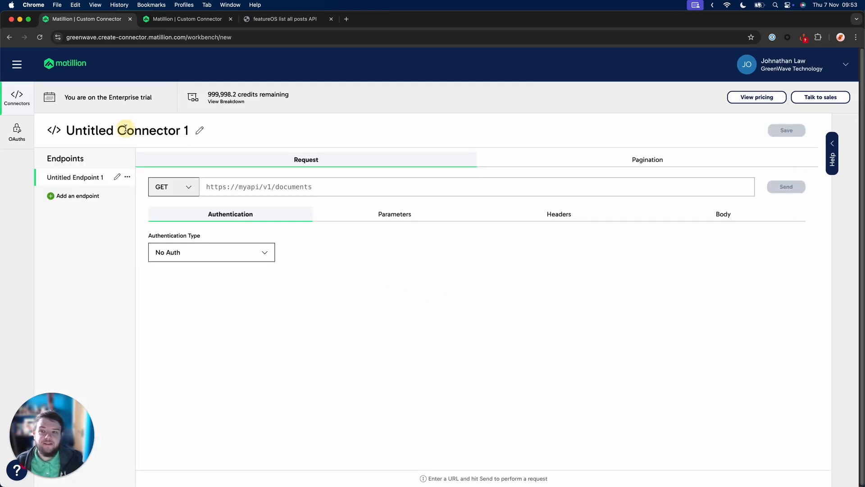
pyautogui.click(199, 130)
pyautogui.write('featureOS')
pyautogui.press('Return')
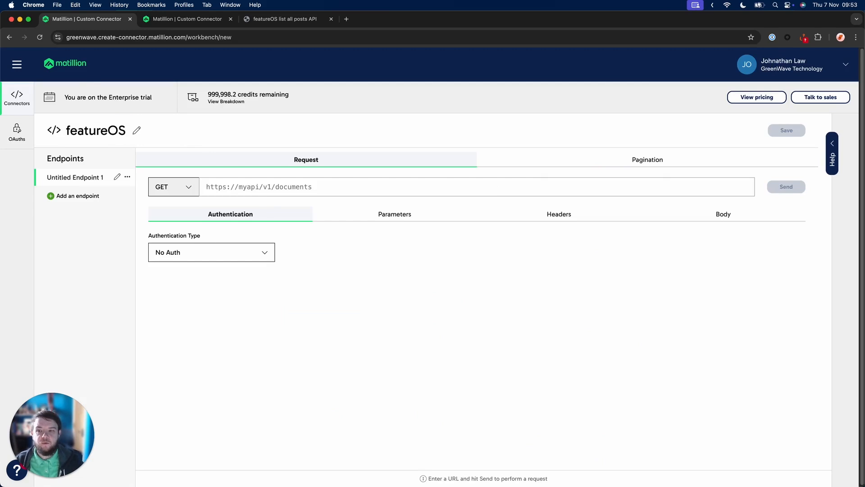
# Rename the untitled endpoint as Get All Posts.
pyautogui.click(116, 177)
pyautogui.write('Get All Posts')
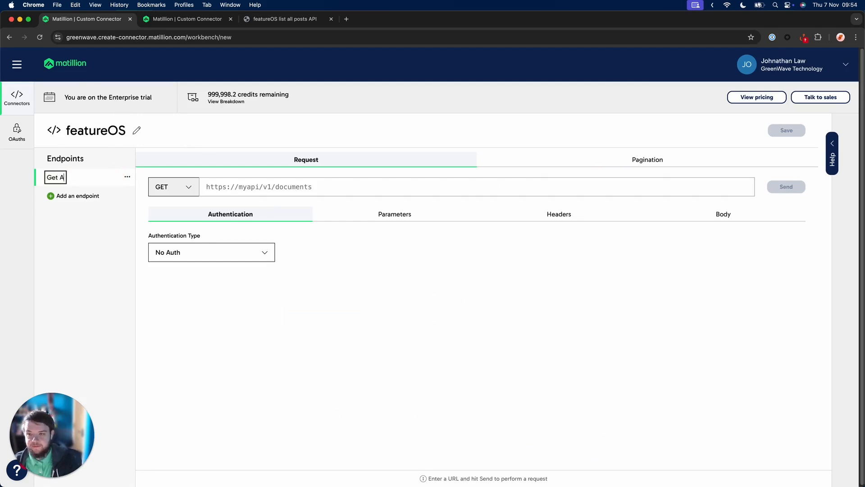
pyautogui.press('Return')
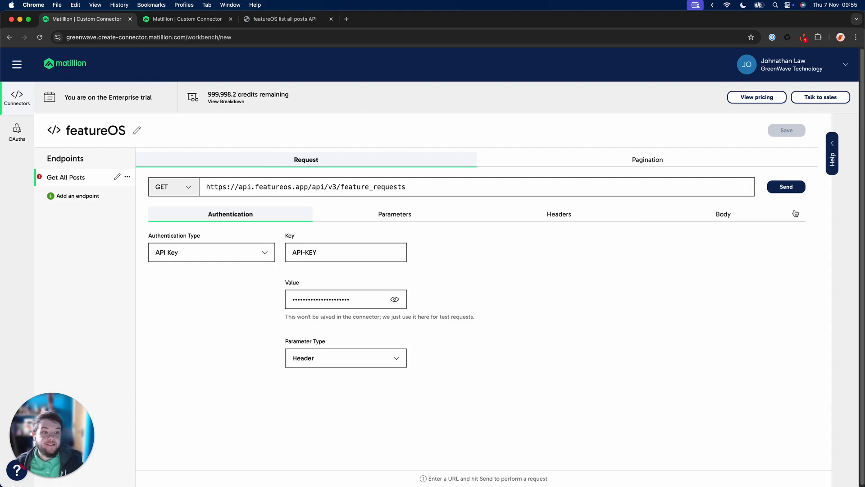
# Send a test request from the Get All Posts endpoint and save the featureOS connector.
pyautogui.click(781, 189)
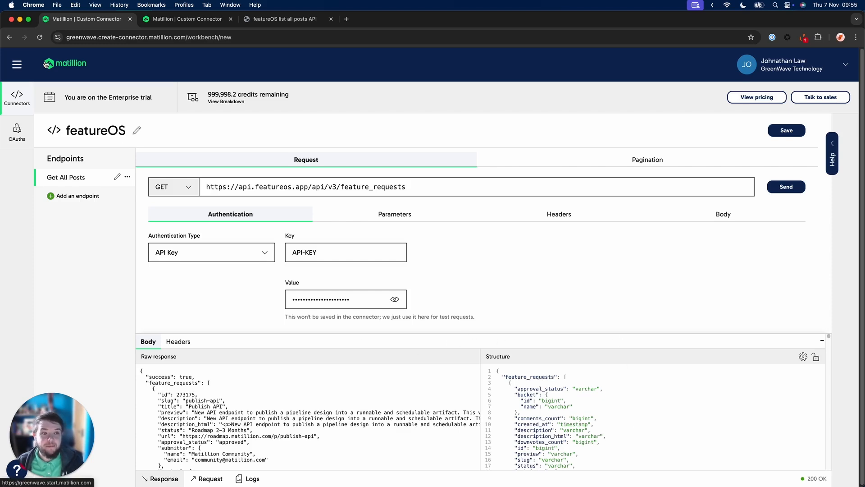
pyautogui.click(789, 130)
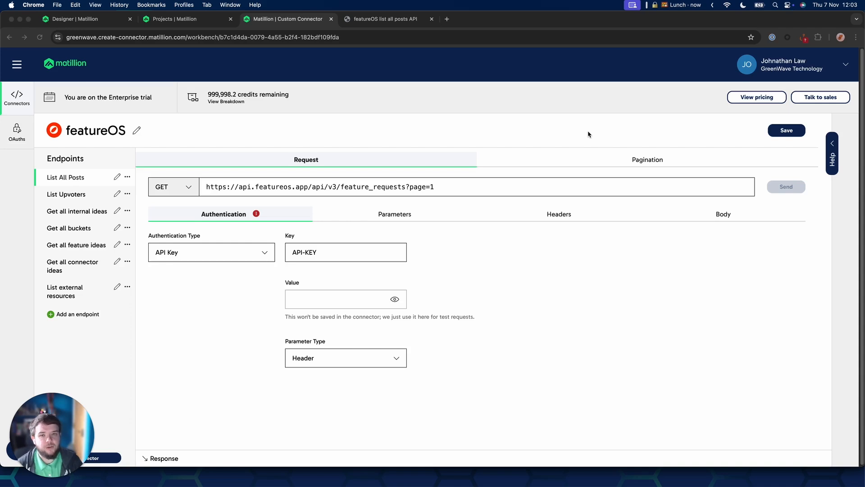
# Review the pagination setup of the List external resources and List All Posts endpoints.
pyautogui.click(55, 288)
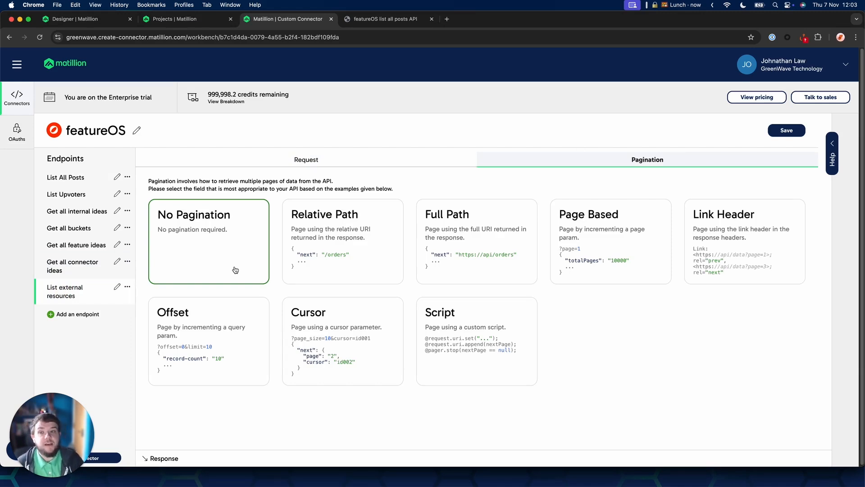
pyautogui.click(76, 186)
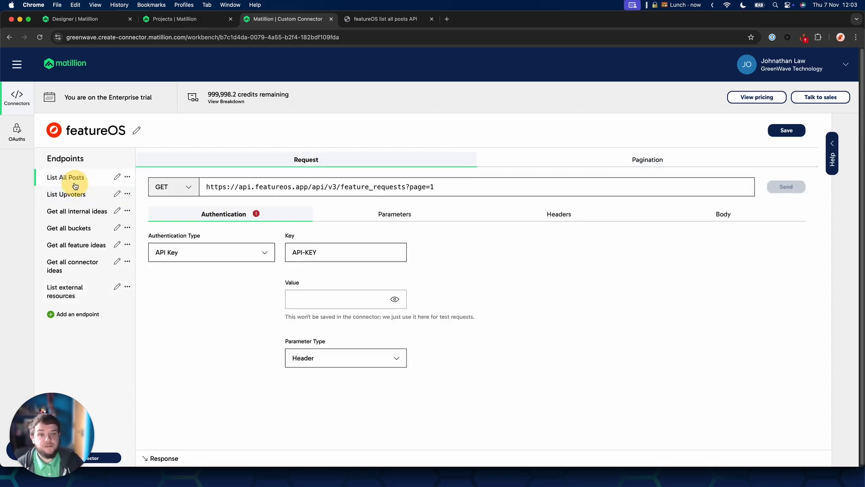
pyautogui.click(575, 161)
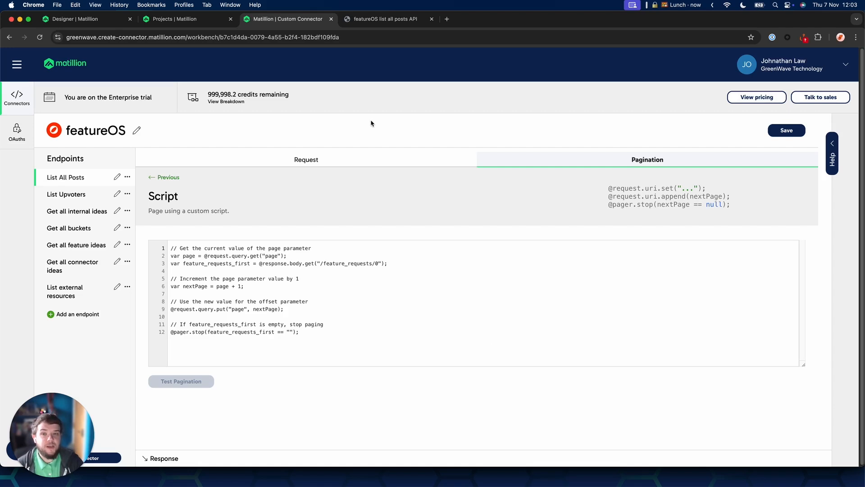
# Paste the API key value into the List All Posts authentication and send the request.
pyautogui.click(341, 160)
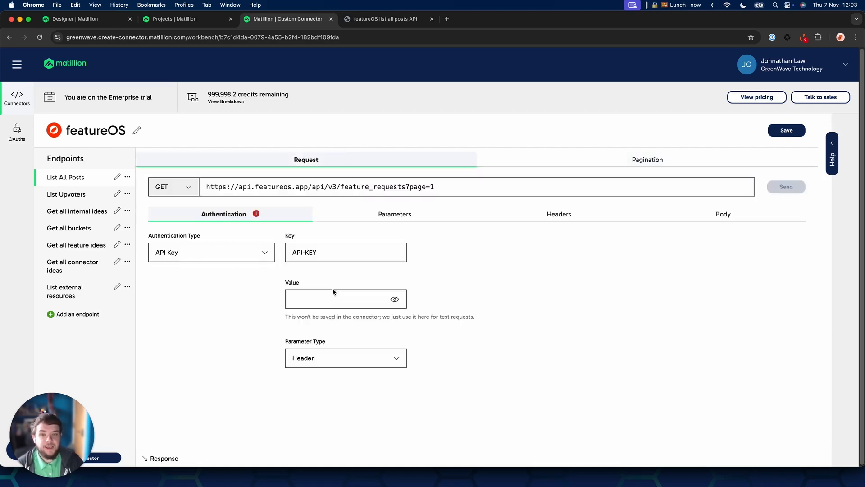
pyautogui.click(348, 298)
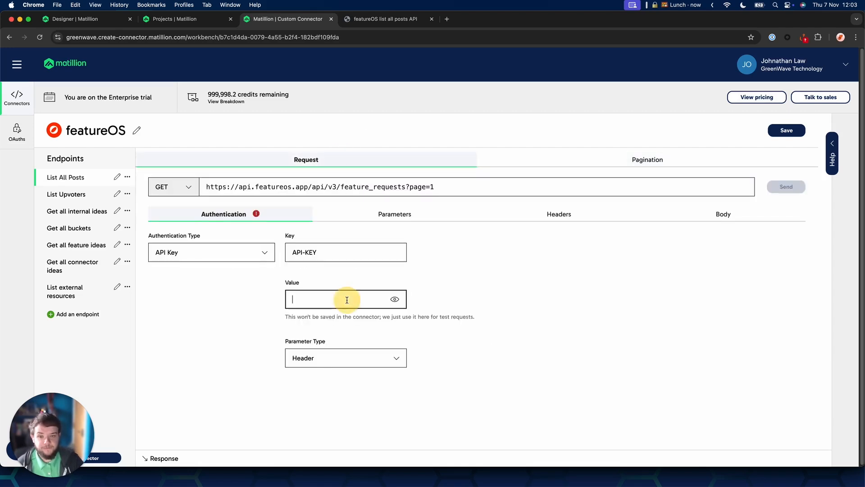
pyautogui.press('super+v')
pyautogui.click(791, 188)
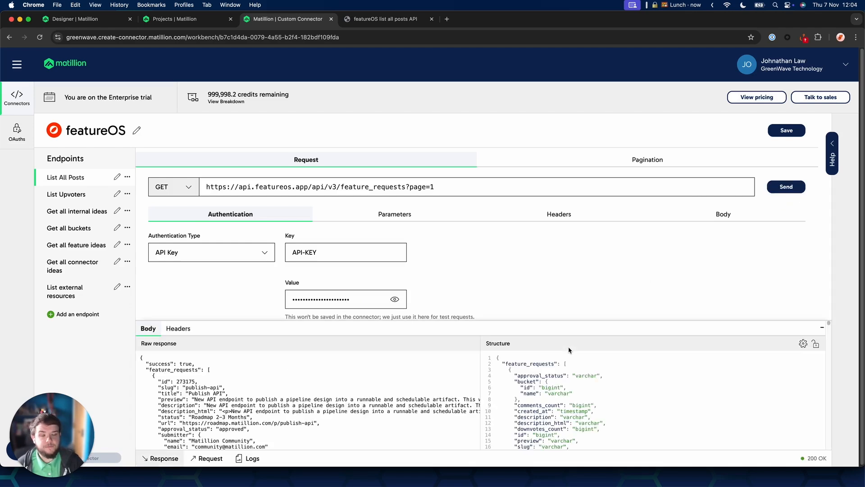
# Run a pagination test of the List All Posts endpoint's custom script.
pyautogui.click(602, 166)
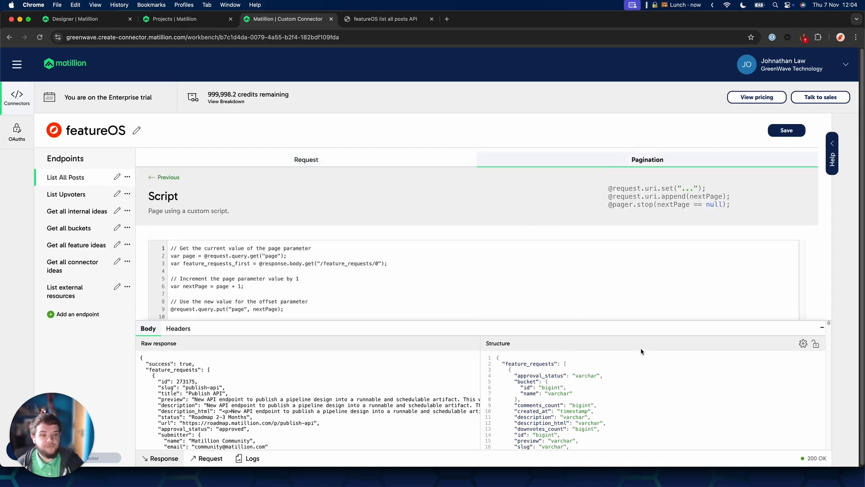
pyautogui.click(822, 327)
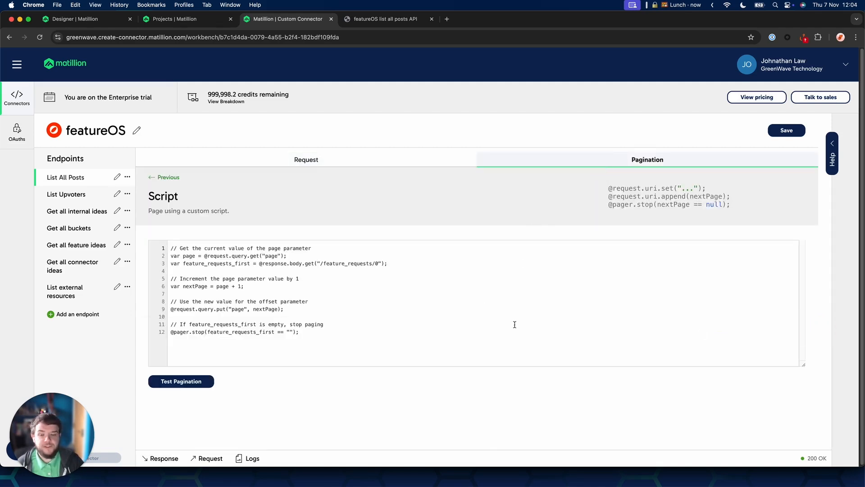
pyautogui.click(201, 382)
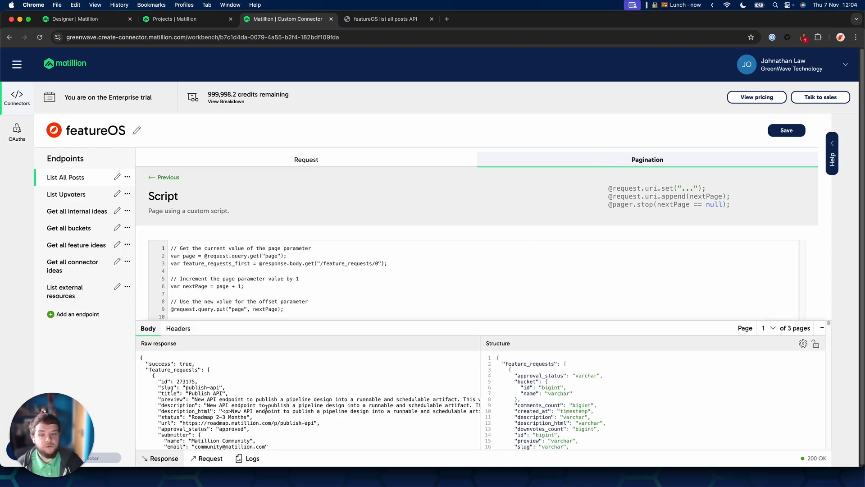
# View pages 2 and 3 of the paginated List All Posts response and save the connector.
pyautogui.click(770, 328)
pyautogui.click(769, 358)
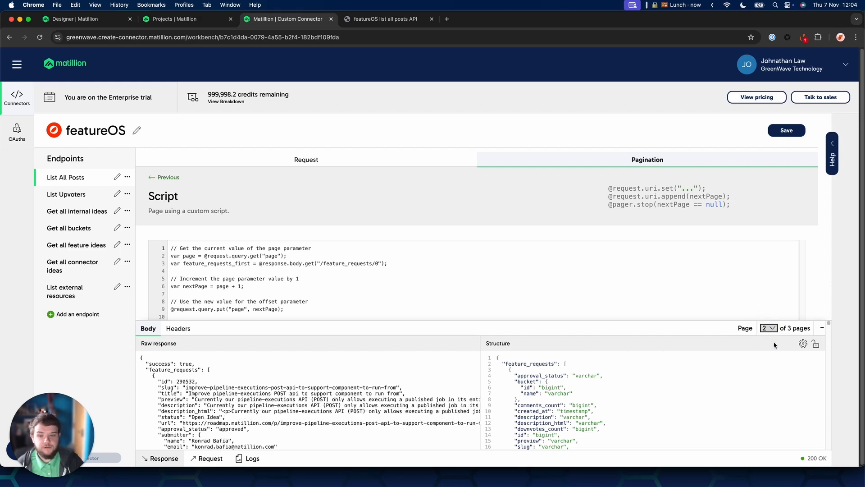
pyautogui.click(772, 328)
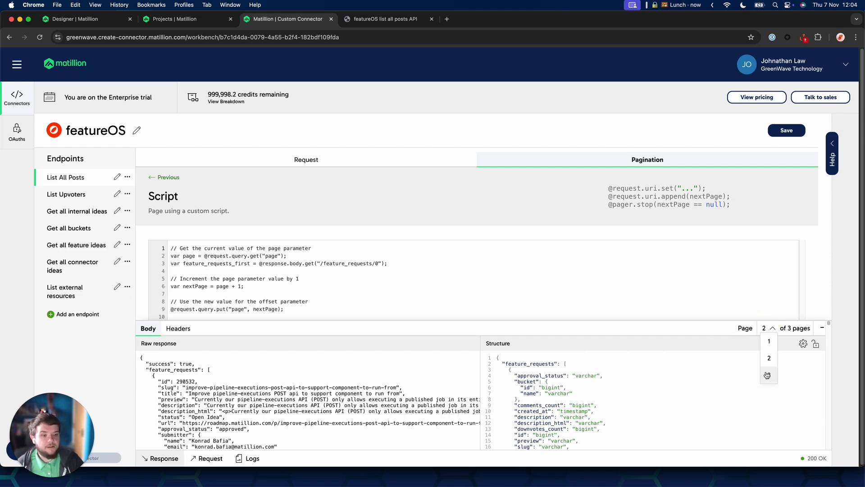
pyautogui.click(766, 374)
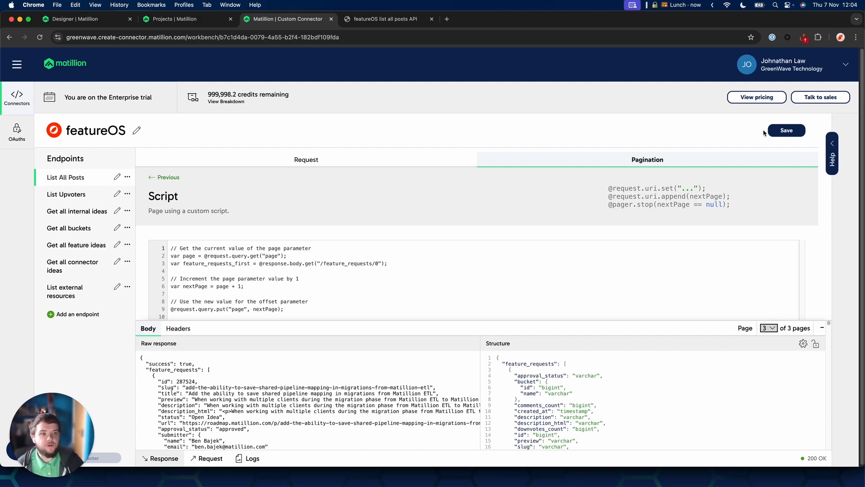
pyautogui.click(783, 131)
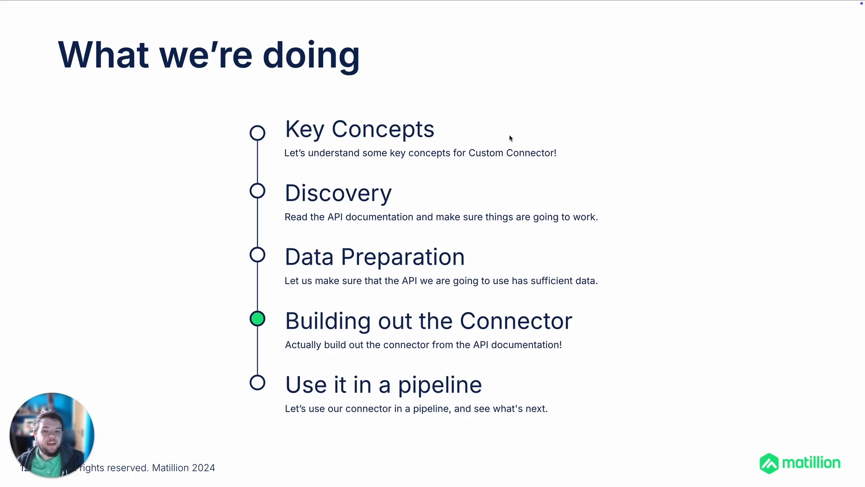
# Open the featureOS project from the data pipeline design area.
pyautogui.press('Right')
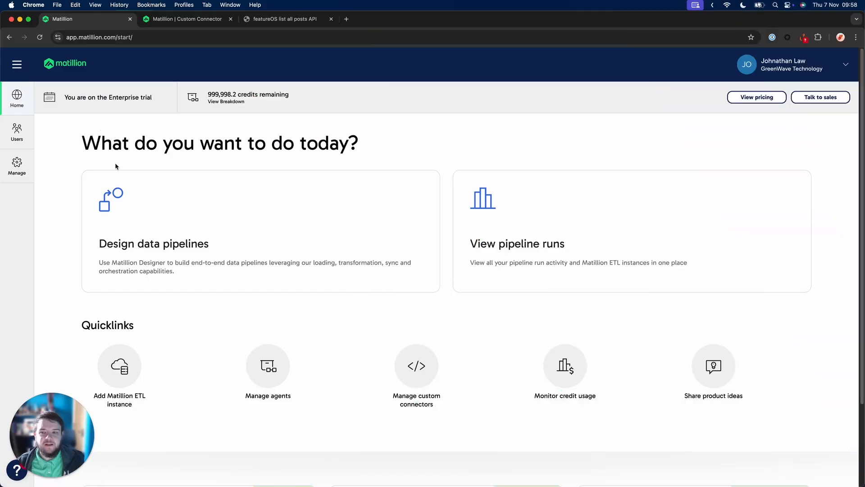
pyautogui.click(145, 219)
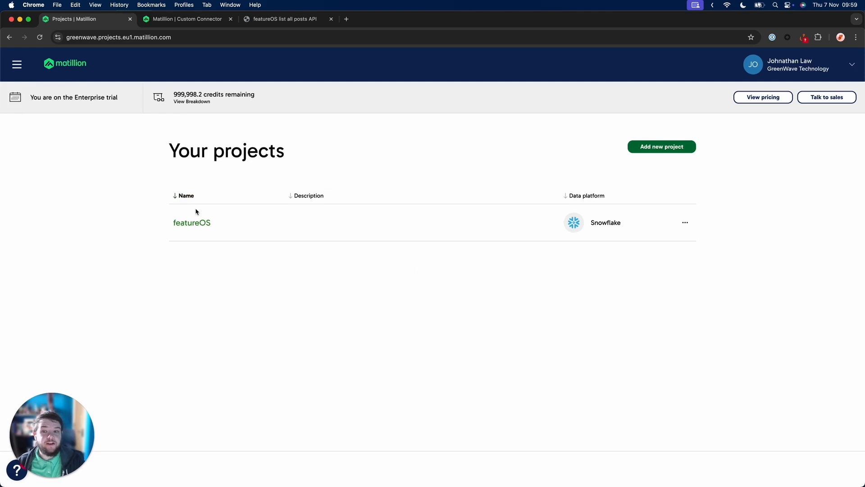
pyautogui.click(190, 223)
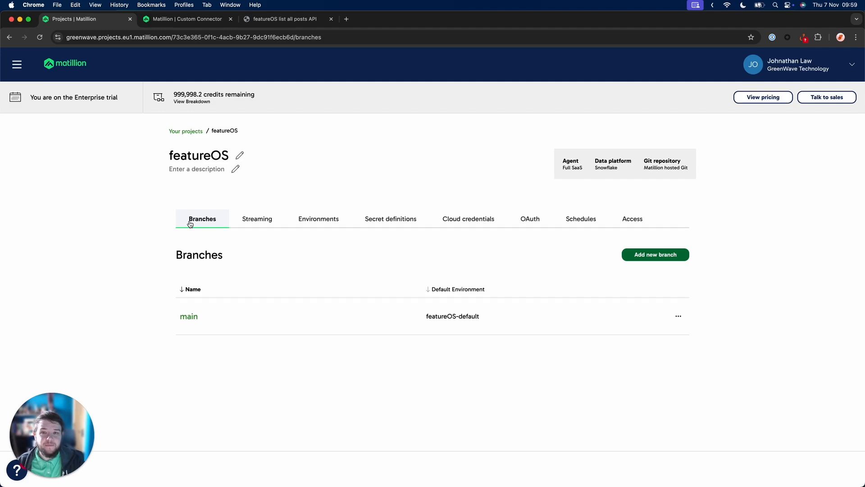
# Open the project's main branch and add a featureOS component after Start in My first pipeline.
pyautogui.click(189, 317)
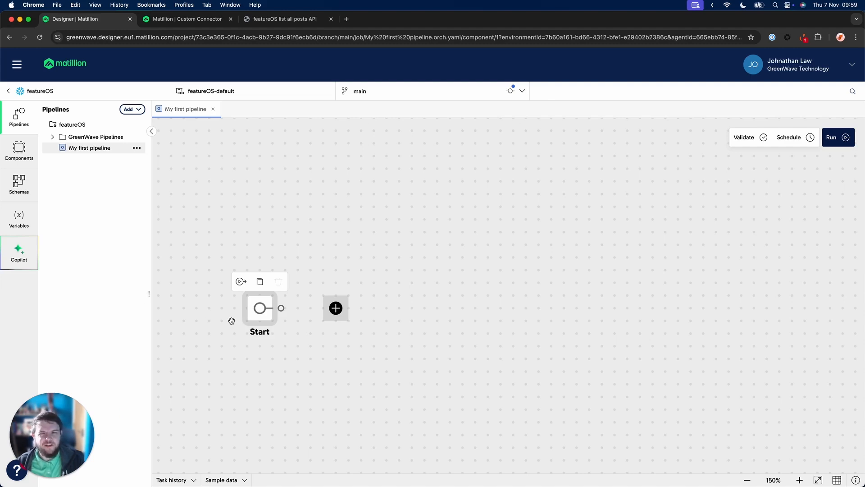
pyautogui.click(332, 311)
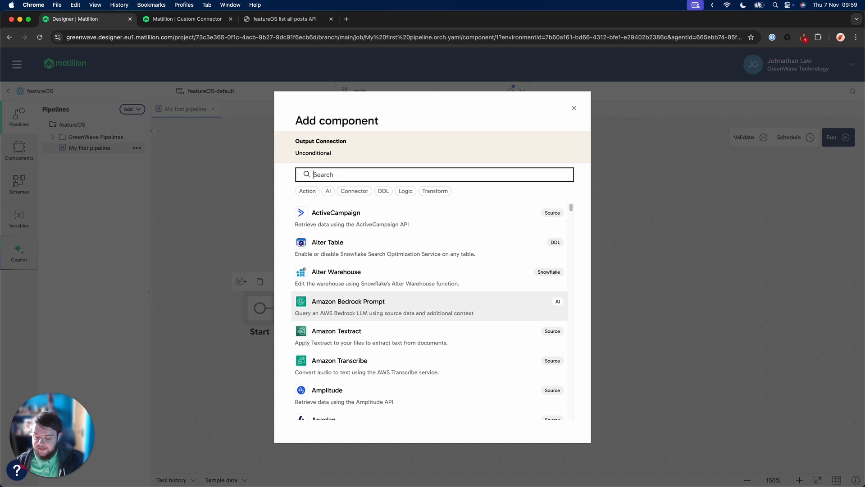
pyautogui.write('feat')
pyautogui.click(380, 214)
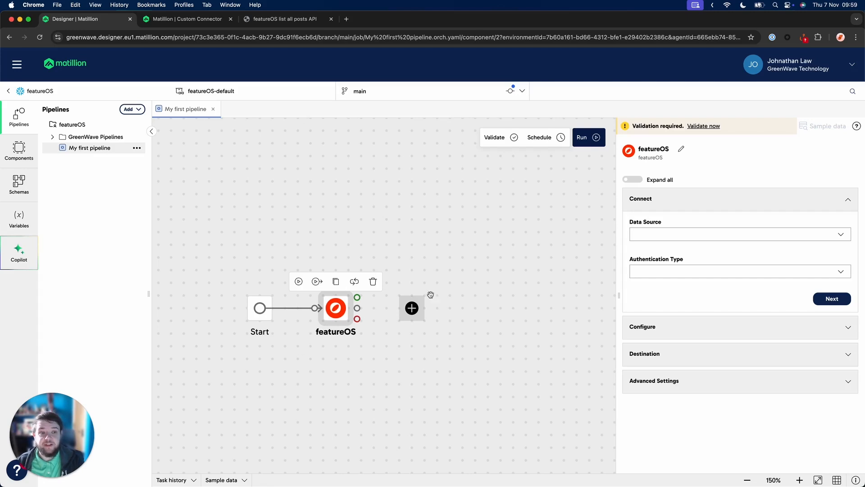
# Set the featureOS component's data source to List All Posts and its authentication type to API Key.
pyautogui.click(723, 235)
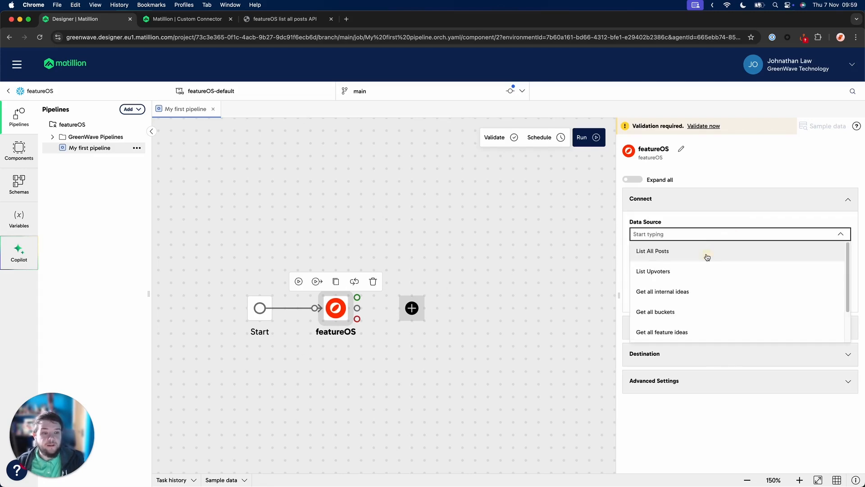
pyautogui.click(707, 257)
pyautogui.click(692, 268)
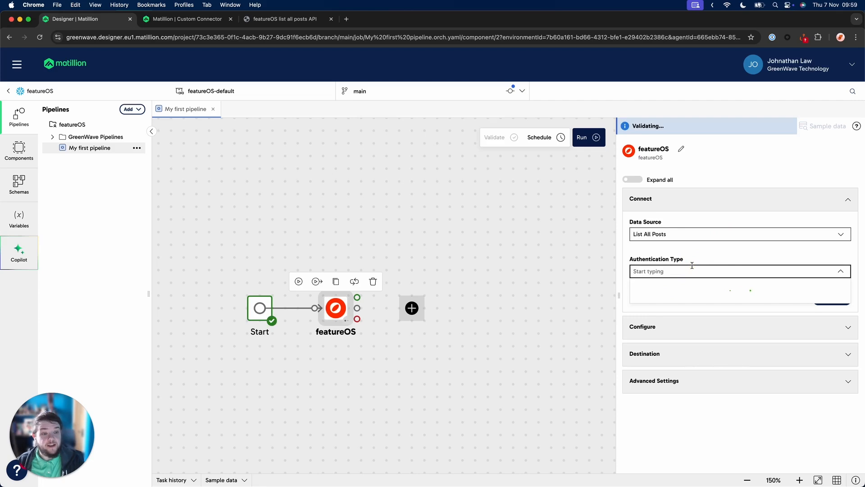
pyautogui.click(667, 285)
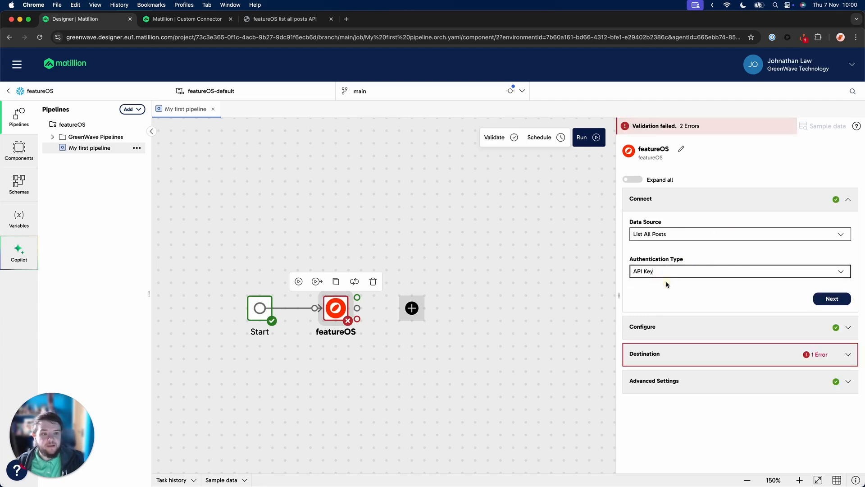
# Enter API-KEY as the component's authentication key name and check it against the headers in the featureOS API documentation.
pyautogui.click(814, 310)
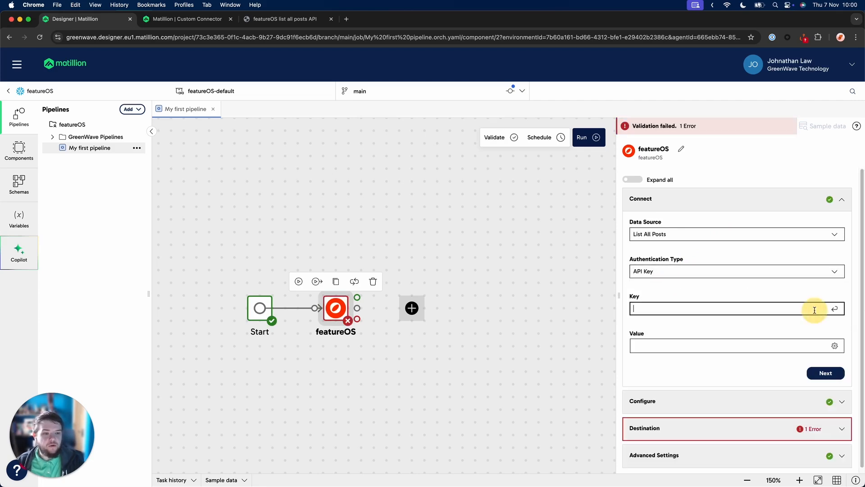
pyautogui.write('API-KEY')
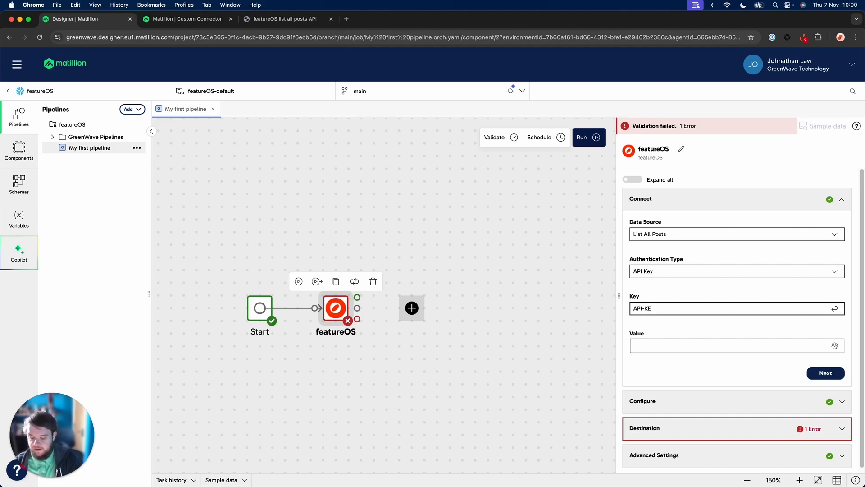
pyautogui.click(262, 18)
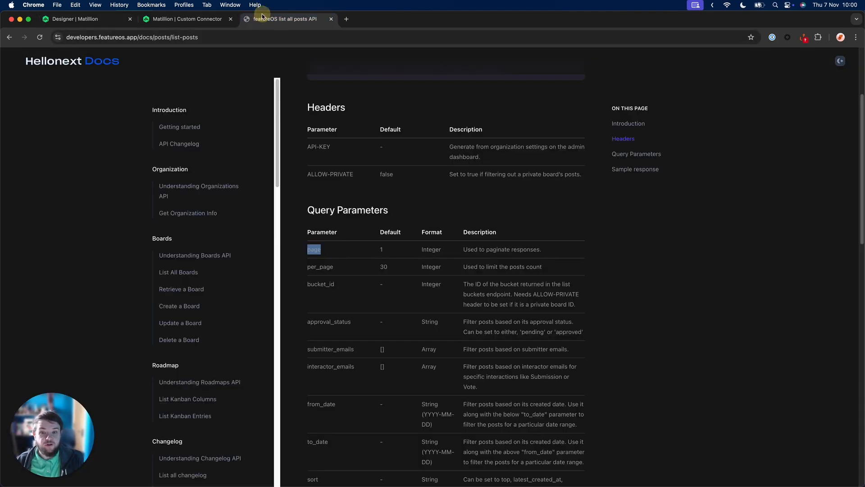
pyautogui.click(313, 145)
pyautogui.doubleClick(313, 146)
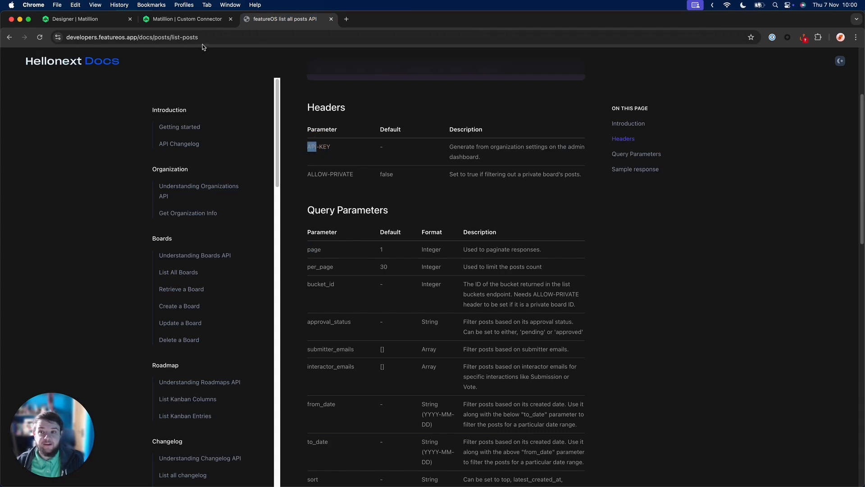
pyautogui.click(101, 20)
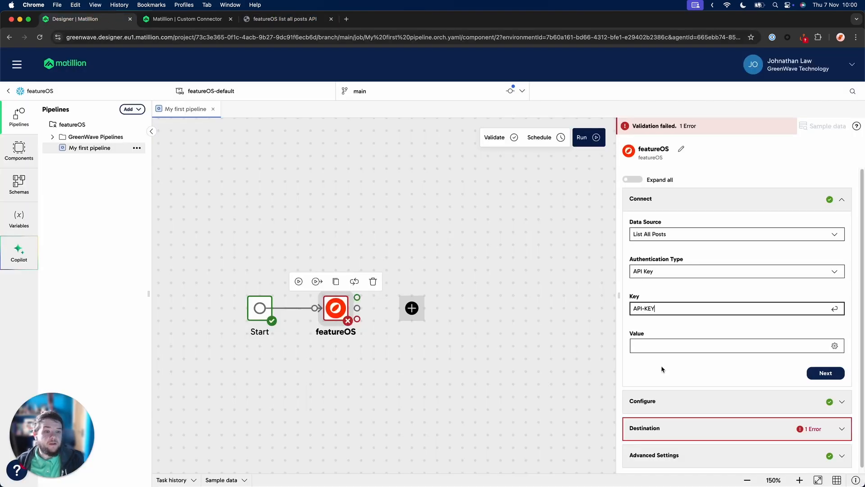
# Check the secrets available for the authentication value and go to the project's secret definitions.
pyautogui.click(672, 348)
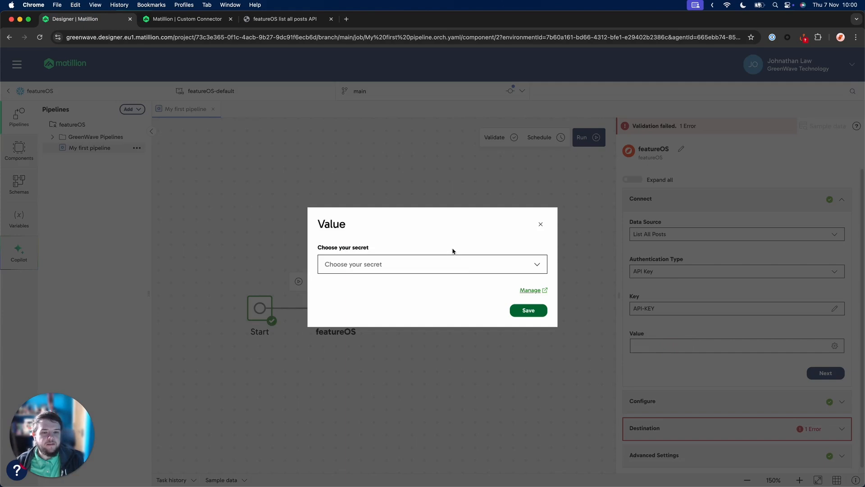
pyautogui.click(438, 265)
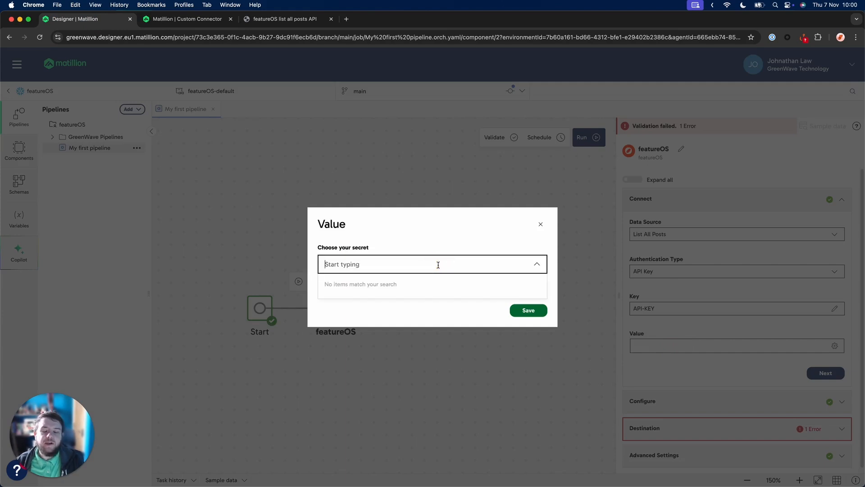
pyautogui.click(443, 244)
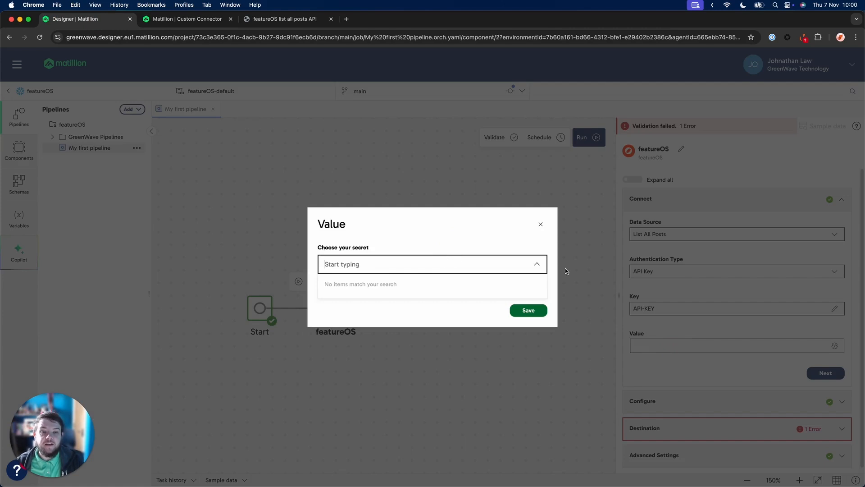
pyautogui.click(538, 265)
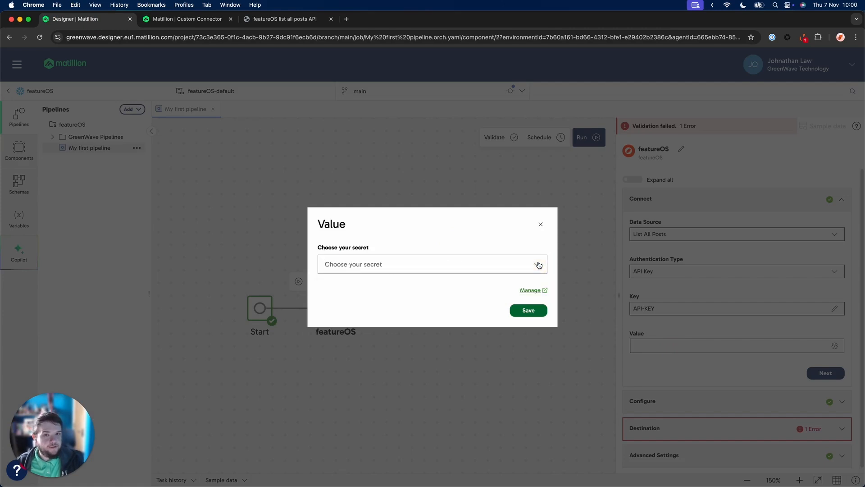
pyautogui.click(530, 291)
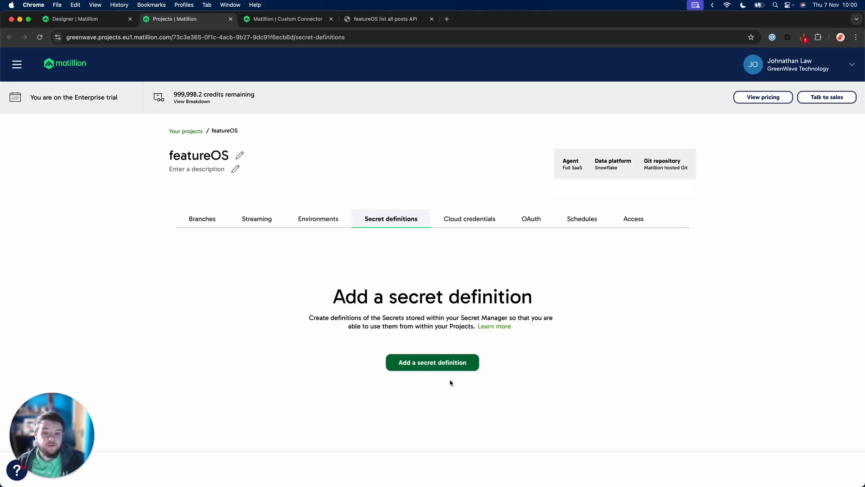
# Start a new secret definition named featureOS-API-Key with the description "The API Key for accessing featureOS".
pyautogui.click(452, 363)
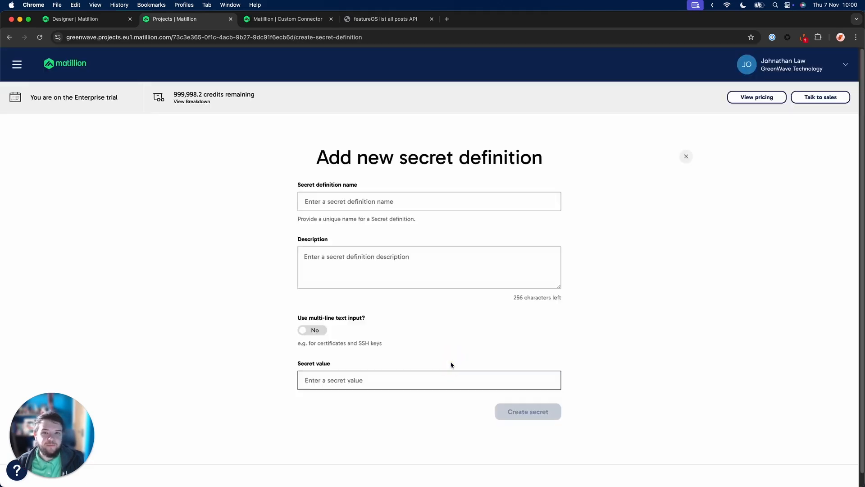
pyautogui.click(368, 201)
pyautogui.write('featureOS-API')
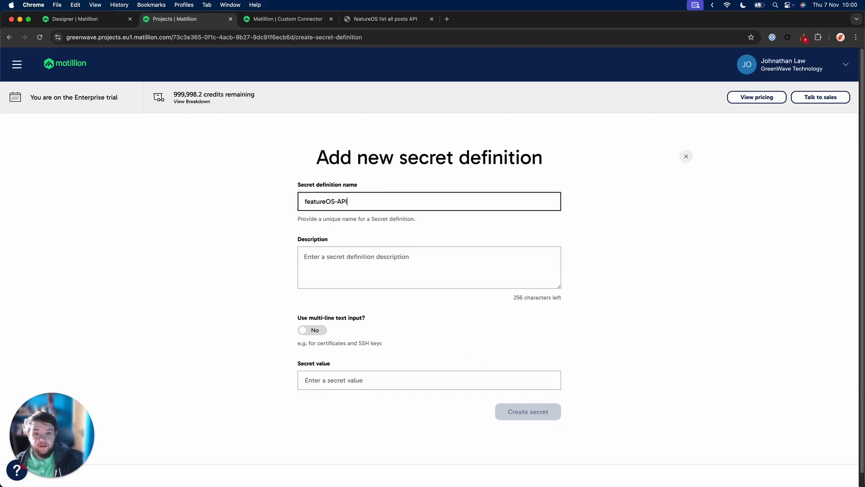
pyautogui.write('-Key')
pyautogui.press('Tab')
pyautogui.write('The AP')
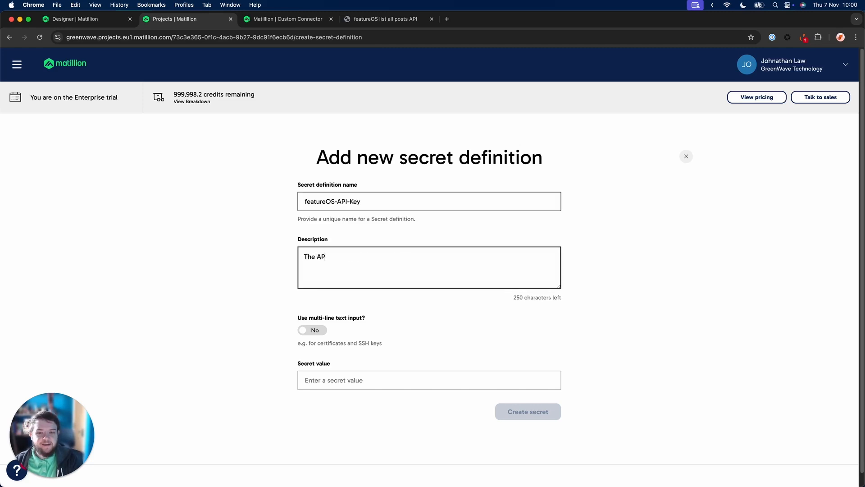
pyautogui.write('I Key ')
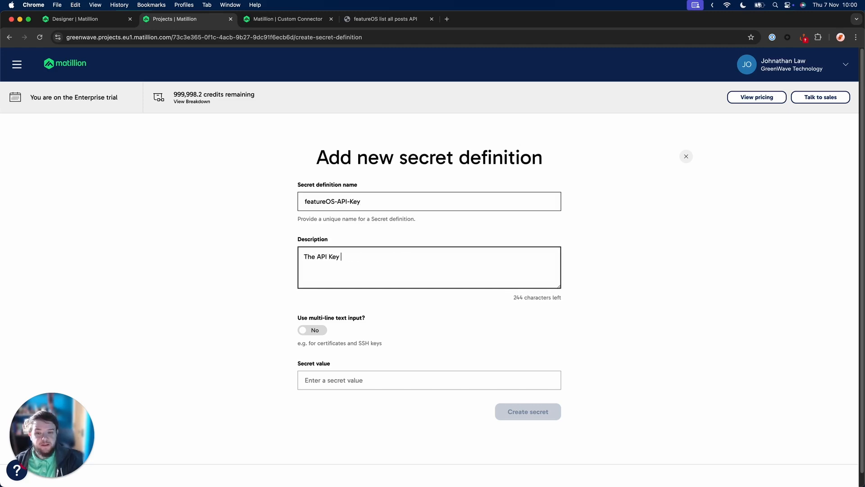
pyautogui.write('for addessing featureOS')
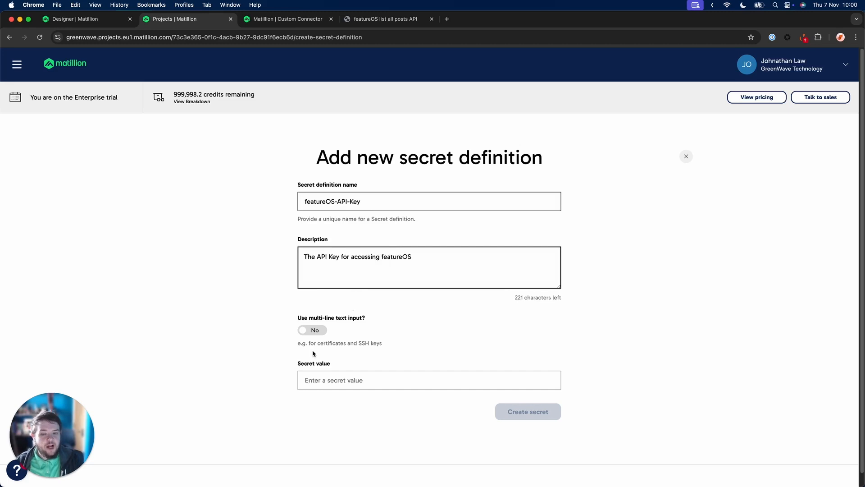
# Paste the API key as the secret value and create the secret definition.
pyautogui.click(333, 385)
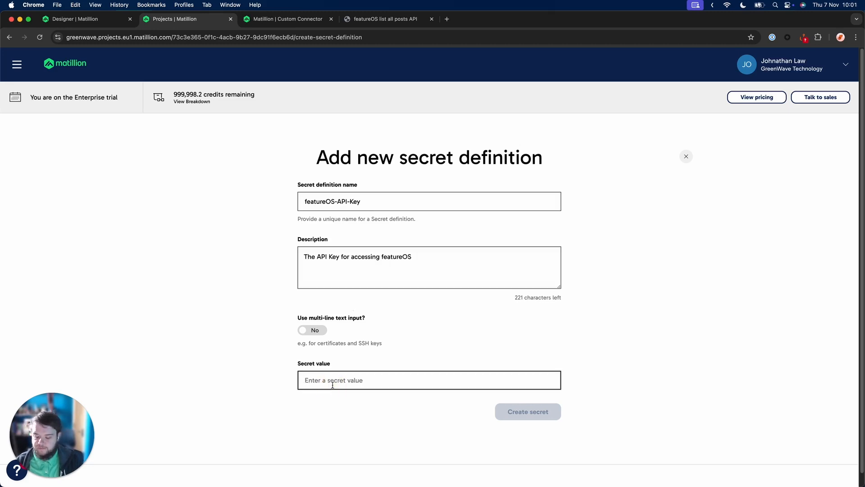
pyautogui.press('super+v')
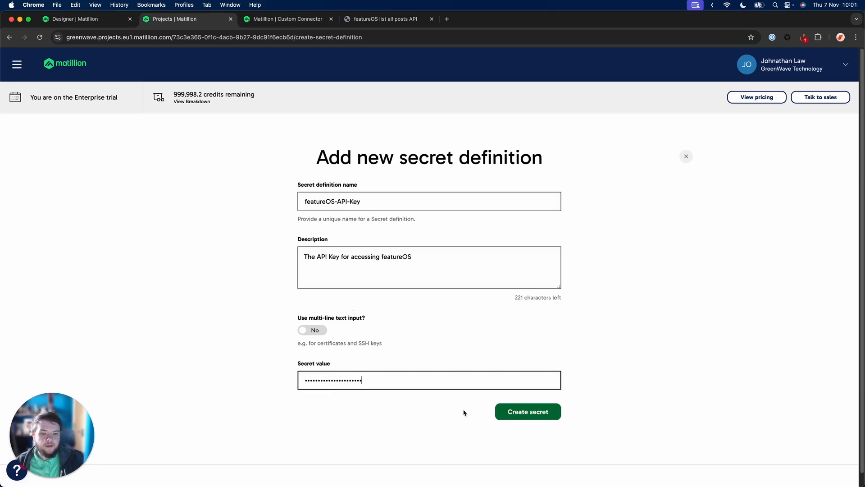
pyautogui.click(497, 418)
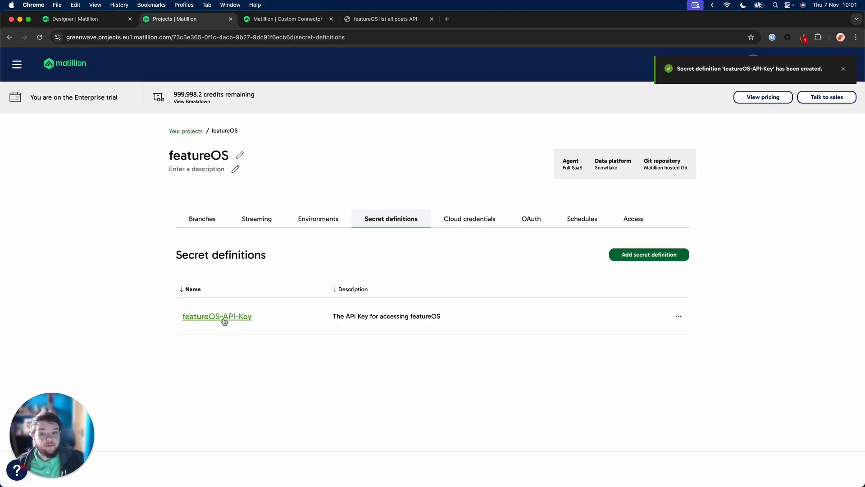
# Return to the pipeline designer and assign the featureOS-API-Key secret as the component's authentication value.
pyautogui.click(116, 22)
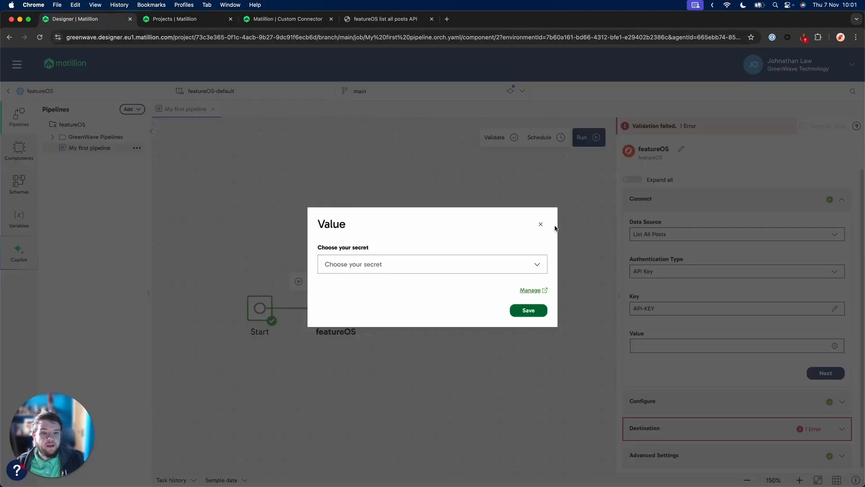
pyautogui.click(541, 225)
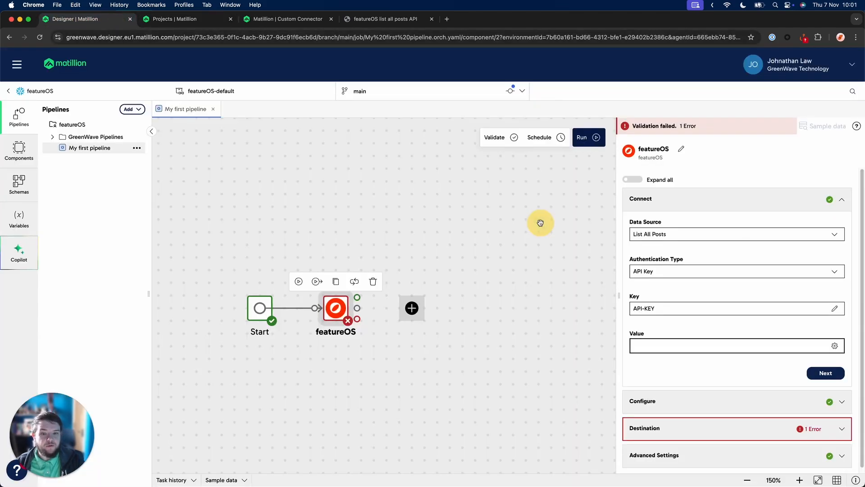
pyautogui.click(707, 345)
pyautogui.click(509, 264)
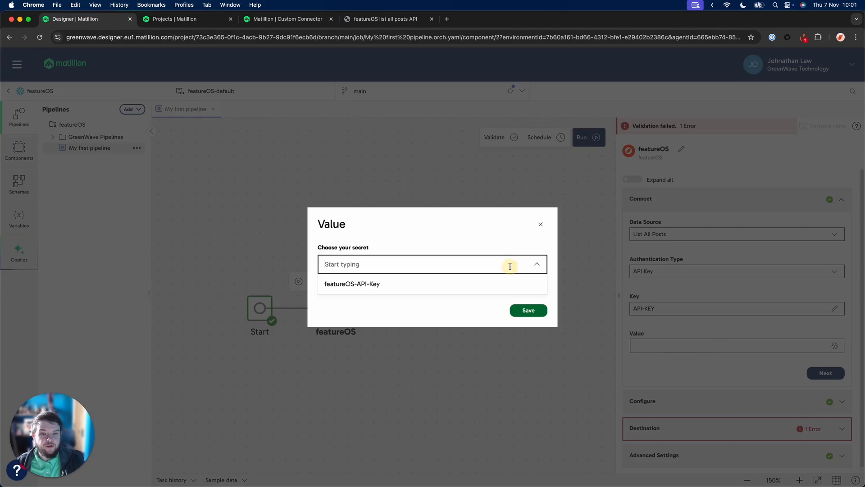
pyautogui.click(463, 281)
pyautogui.click(537, 310)
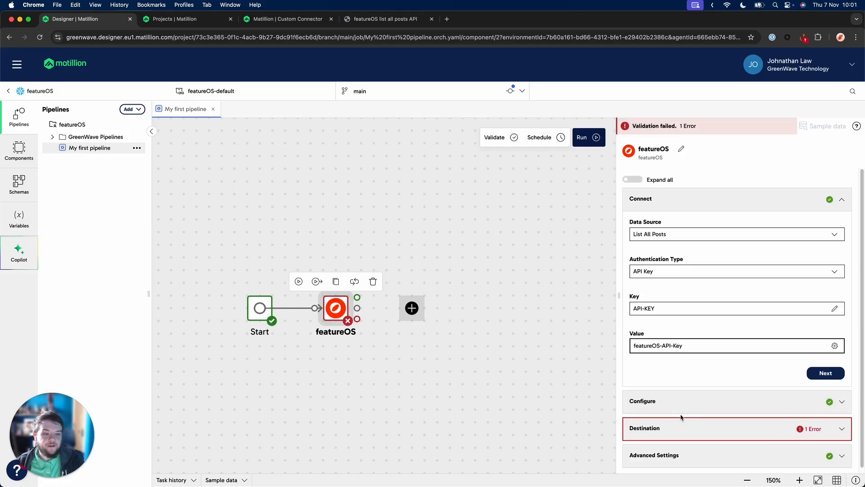
# Review the featureOS component's Configure parameters and set its destination to Snowflake.
pyautogui.click(681, 411)
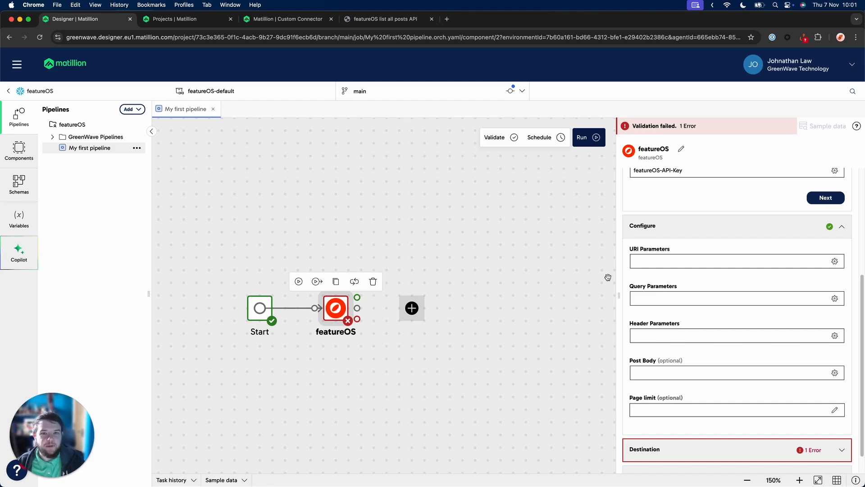
pyautogui.click(648, 231)
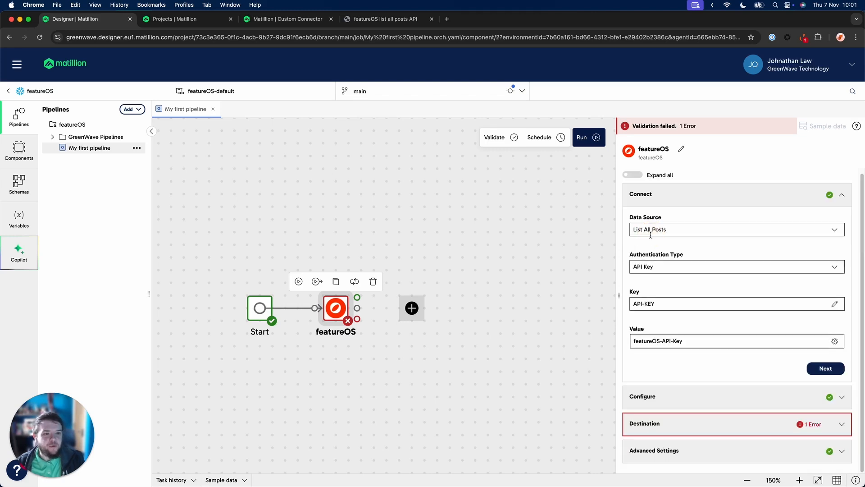
pyautogui.click(663, 425)
pyautogui.click(665, 407)
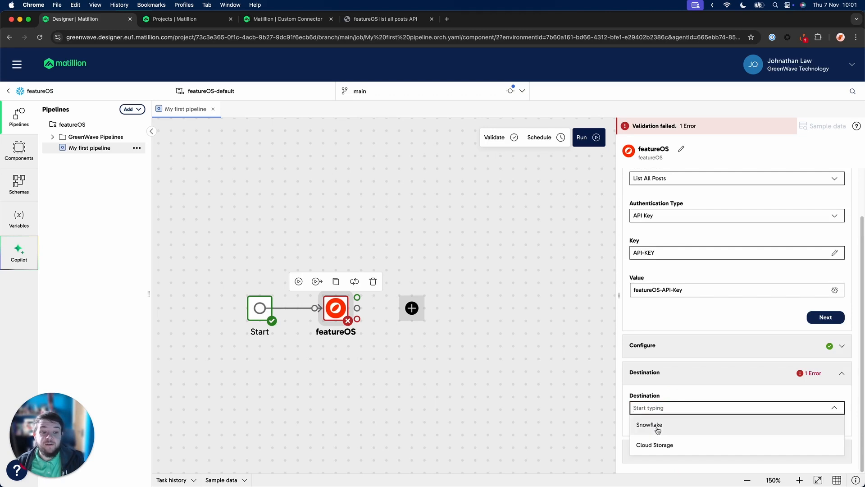
pyautogui.click(656, 426)
pyautogui.scroll(-3, 658, 429)
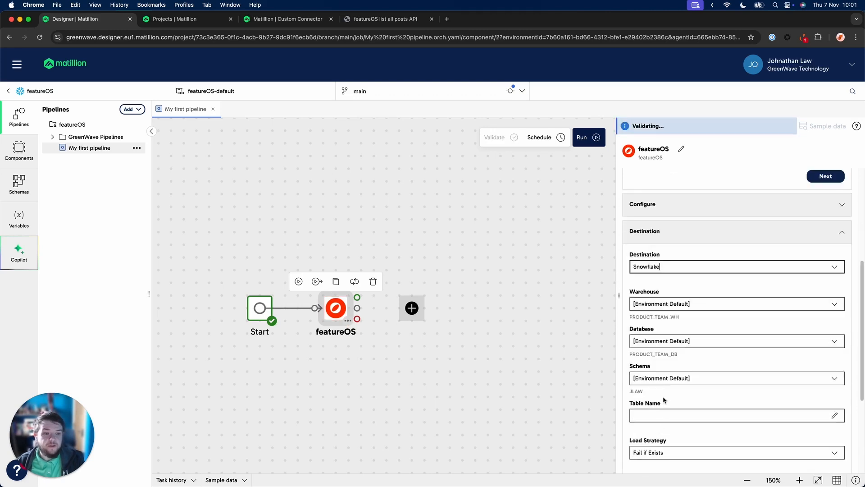
# Enter FOS_IDEAS_VIDEO as the table name for the component's Snowflake destination.
pyautogui.click(652, 411)
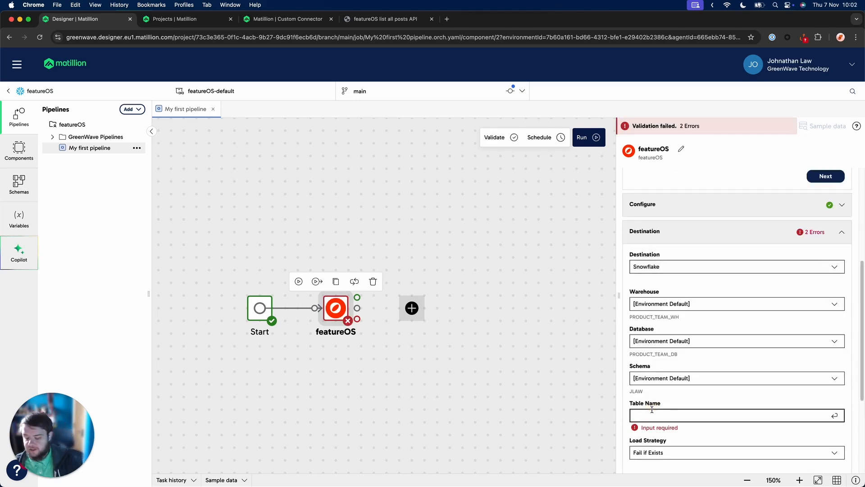
pyautogui.write('FE')
pyautogui.press('BackSpace')
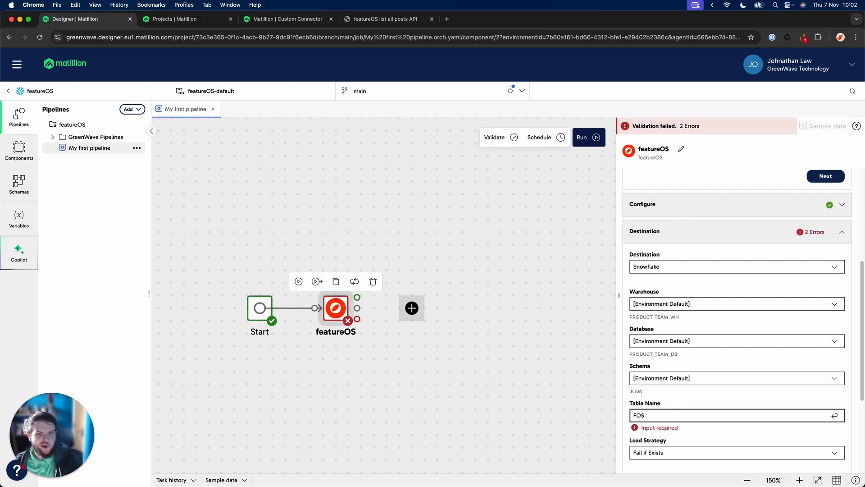
pyautogui.write('OS_IDEAS_VIDEO')
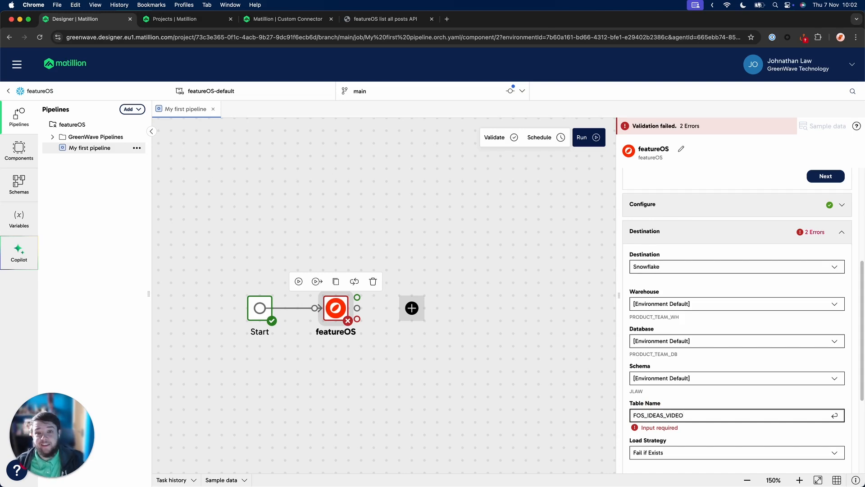
# Keep the destination's load strategy at Fail if Exists and set the internal stage type to User.
pyautogui.scroll(-3, 723, 436)
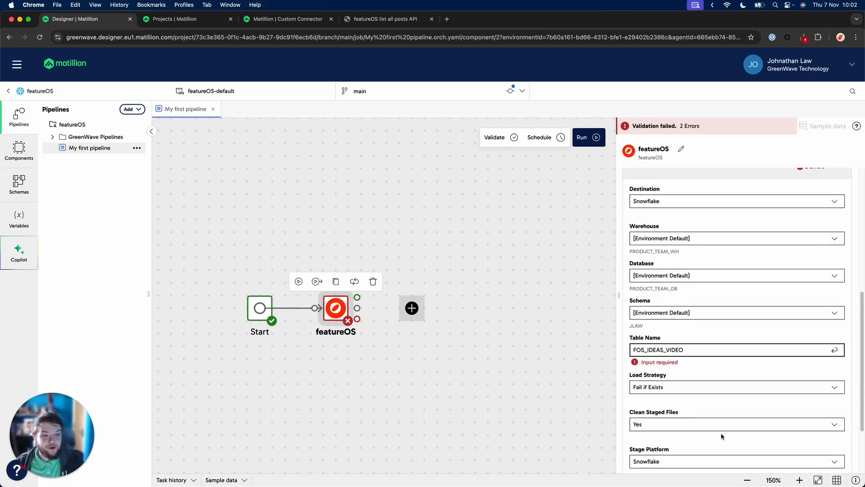
pyautogui.click(725, 391)
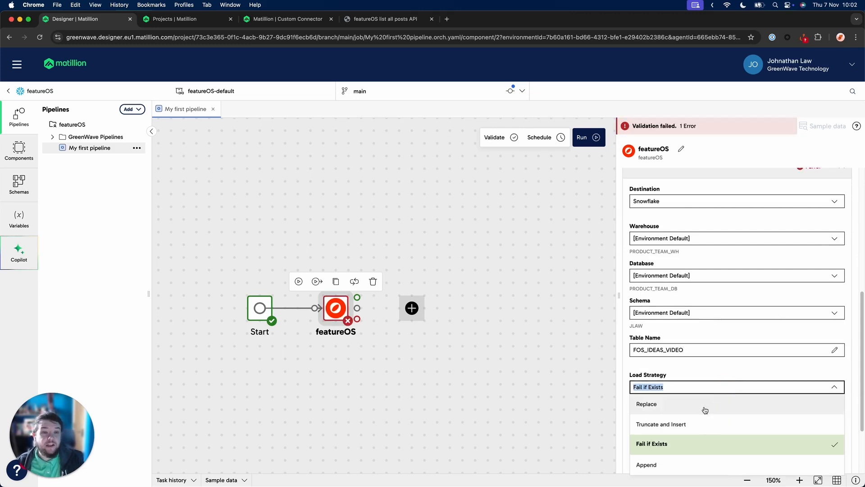
pyautogui.click(642, 451)
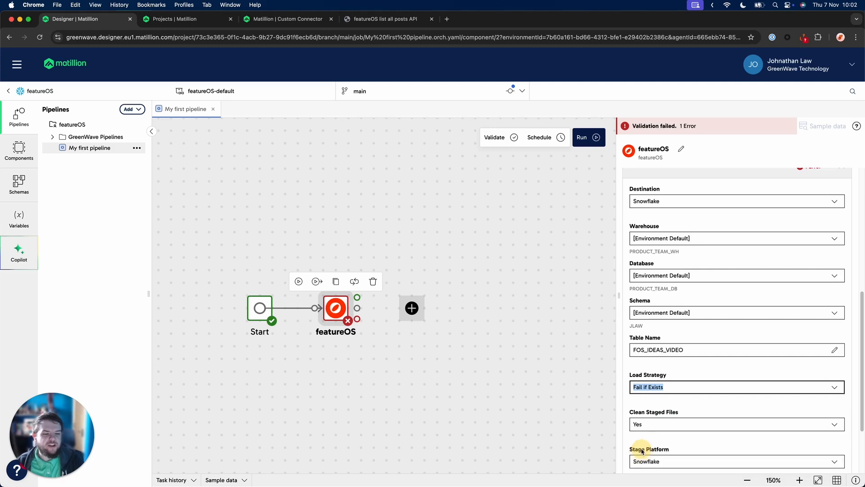
pyautogui.scroll(-3, 643, 450)
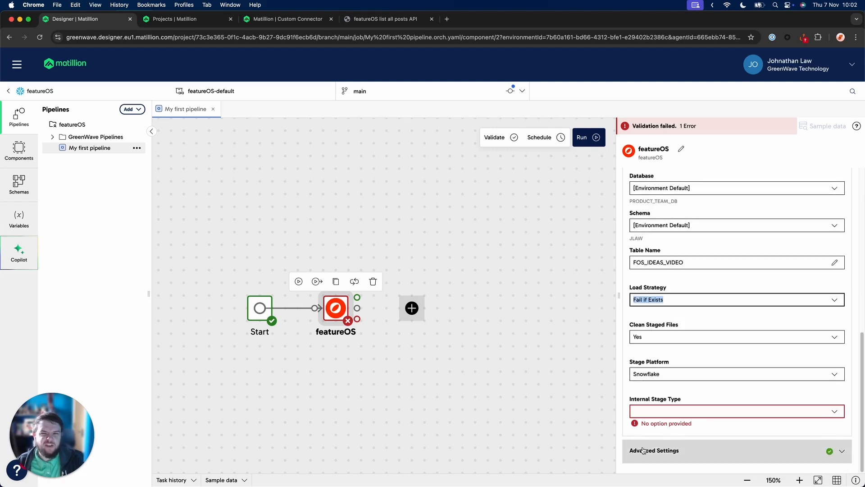
pyautogui.click(668, 414)
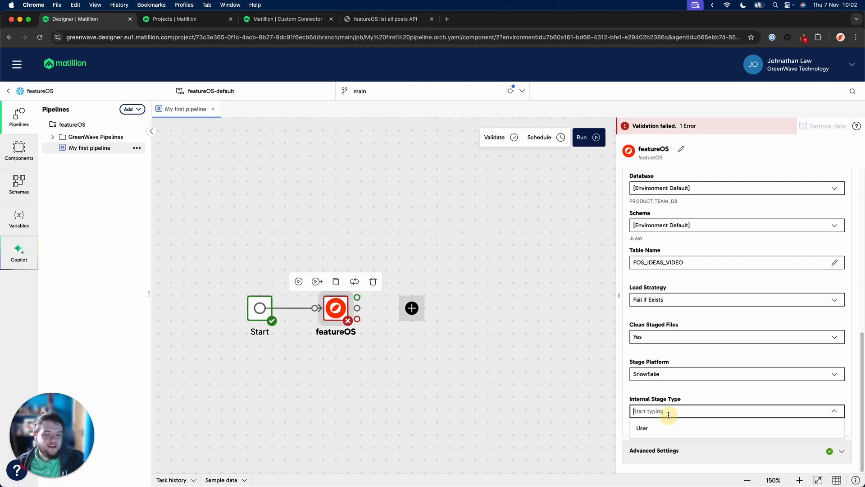
pyautogui.click(660, 423)
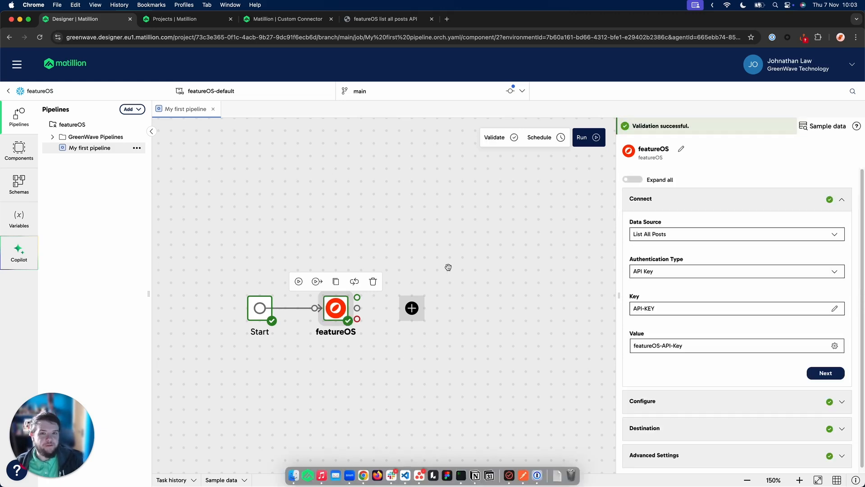
# Run the pipeline and look for the FOS_IDEAS_VIDEO table among the tables of the environment's default schema.
pyautogui.click(580, 143)
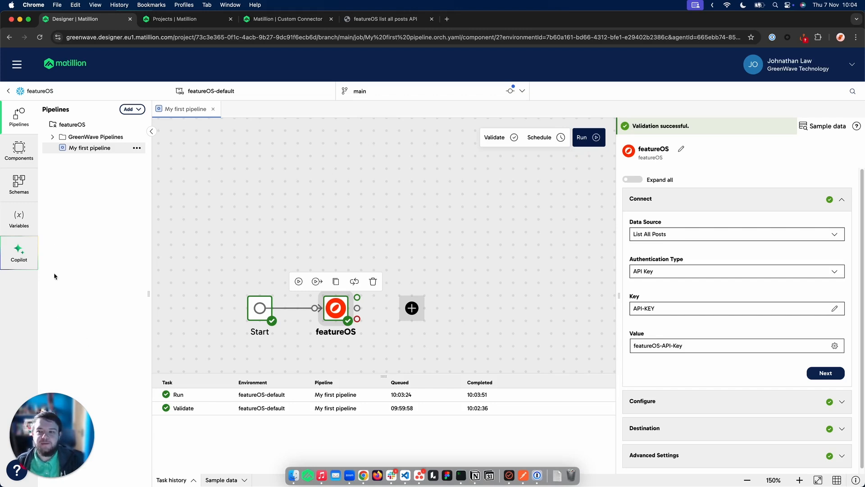
pyautogui.click(31, 182)
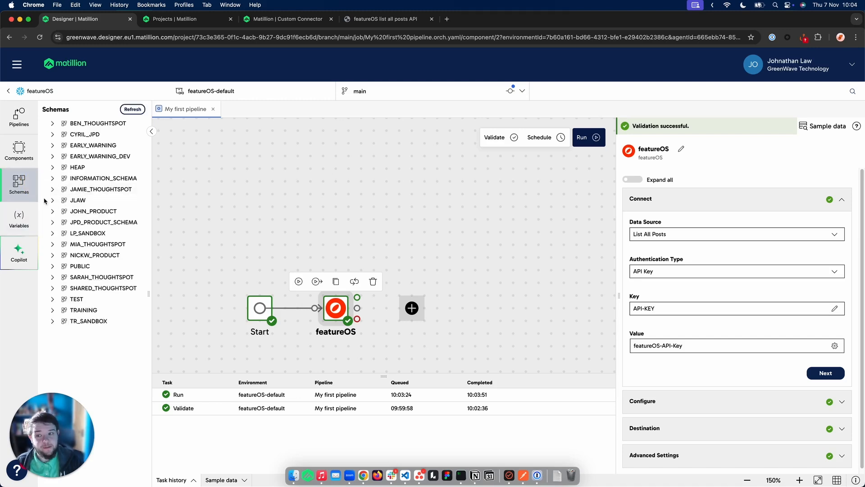
pyautogui.click(52, 200)
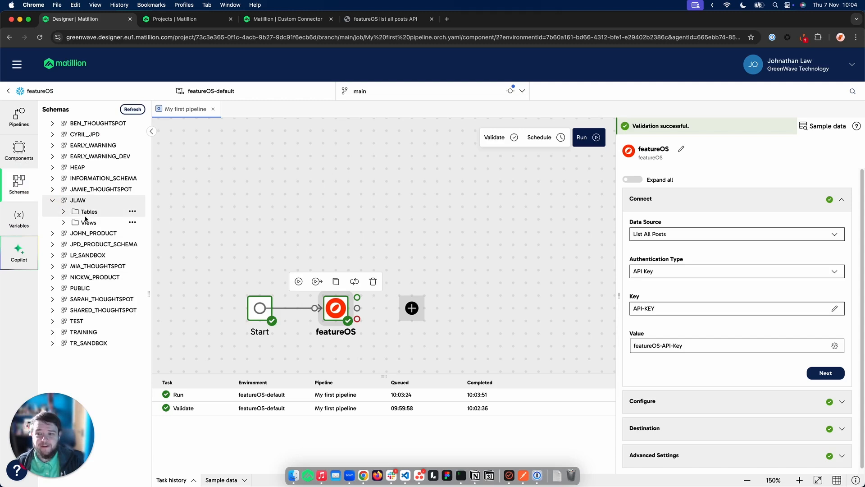
pyautogui.click(64, 213)
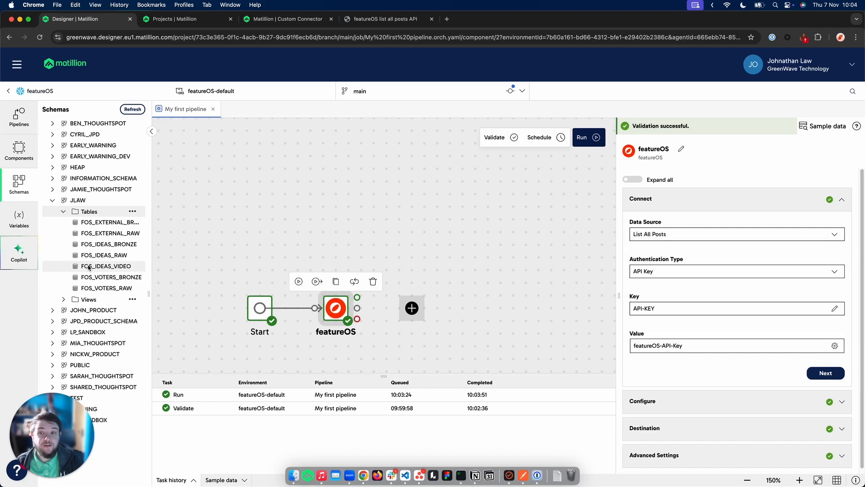
# Return to the project's pipelines and add a transformation pipeline named Ideas.
pyautogui.click(152, 131)
pyautogui.click(10, 121)
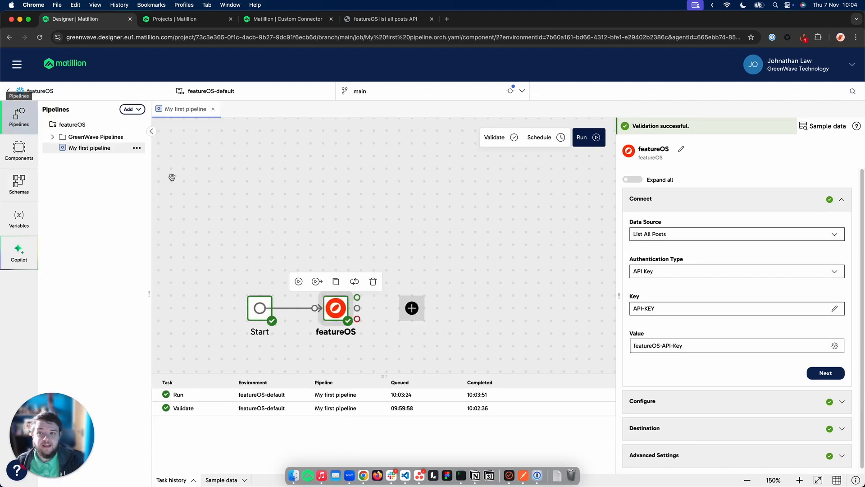
pyautogui.click(142, 114)
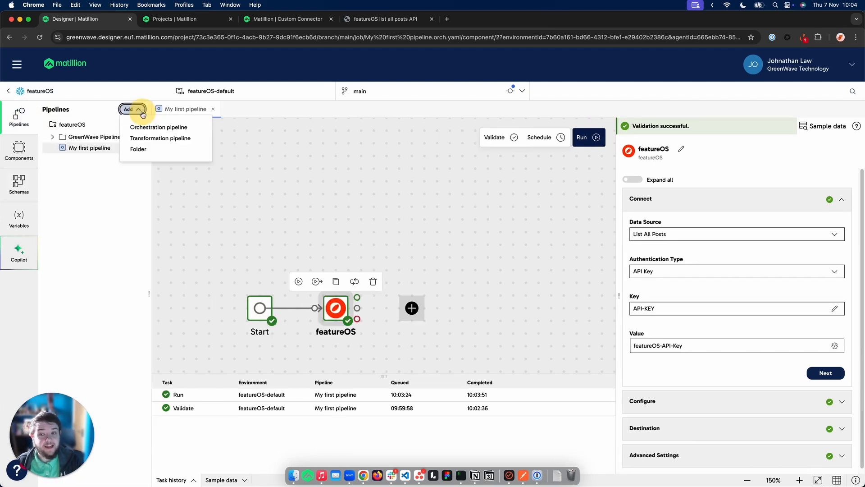
pyautogui.click(137, 138)
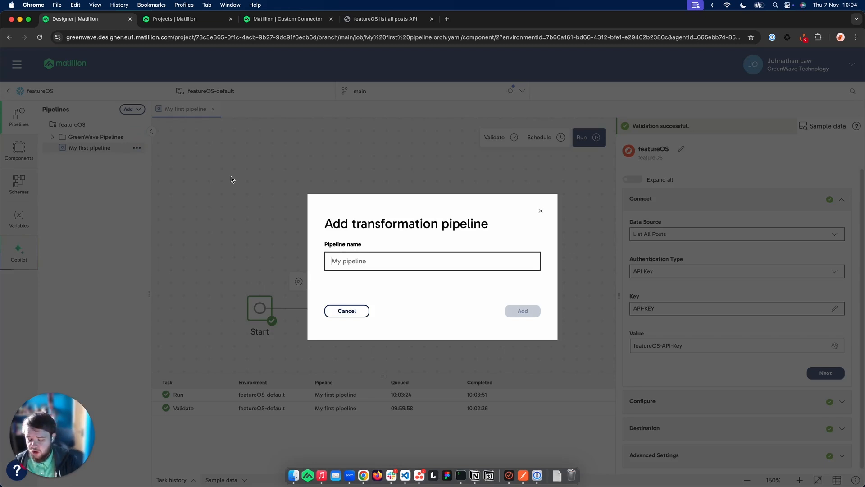
pyautogui.write('Ideas')
pyautogui.press('Return')
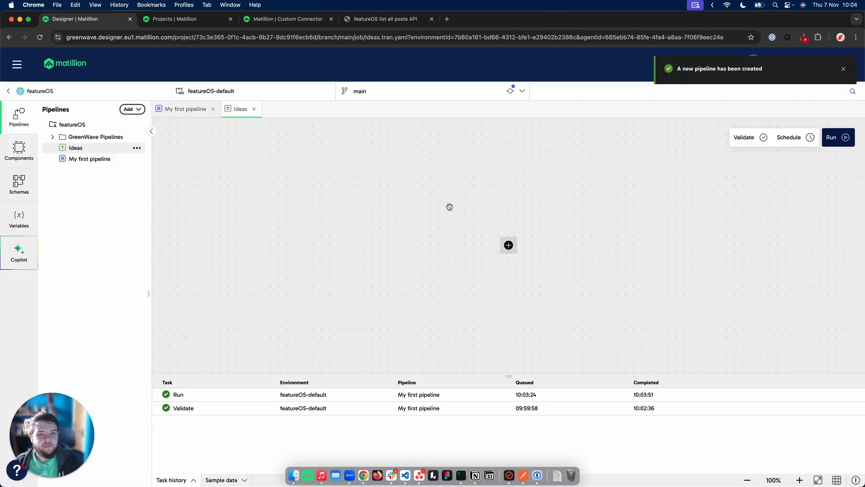
# Add a Table Input component to the Ideas pipeline and set its target table to FOS_IDEAS_VIDEO.
pyautogui.click(508, 245)
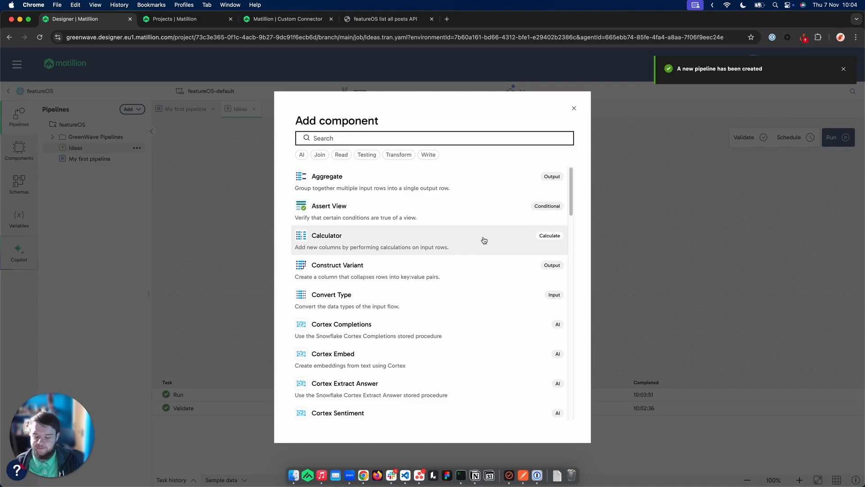
pyautogui.write('tab')
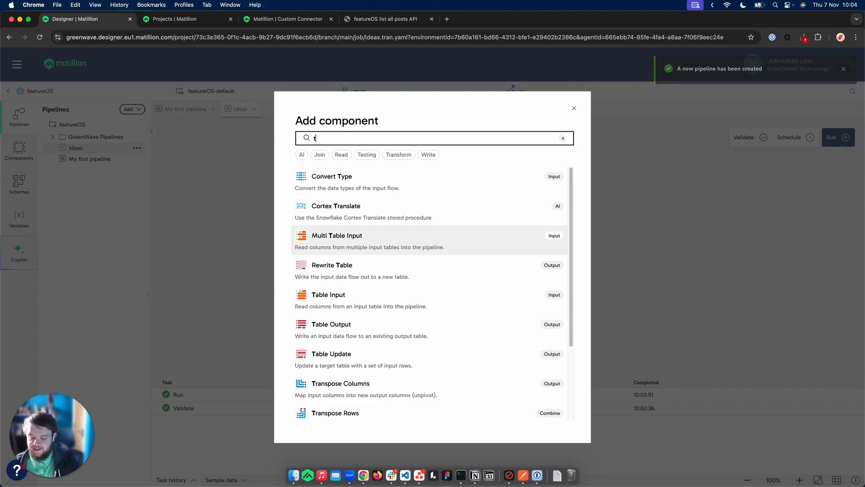
pyautogui.click(508, 245)
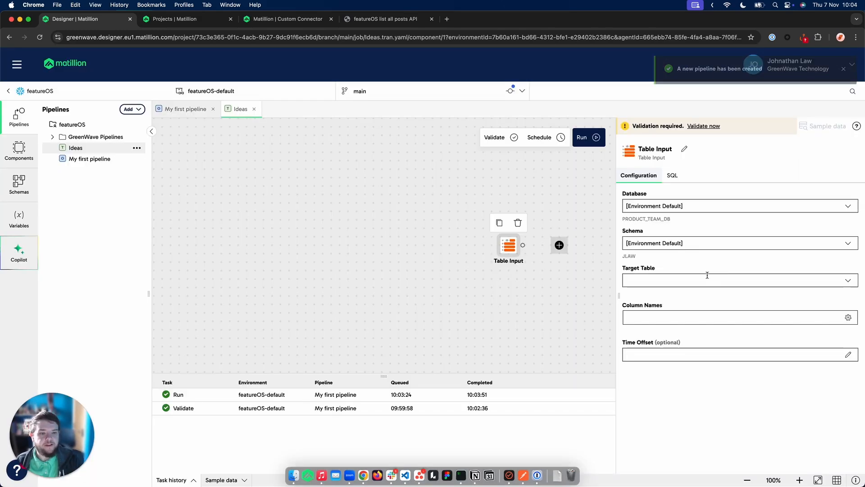
pyautogui.click(707, 277)
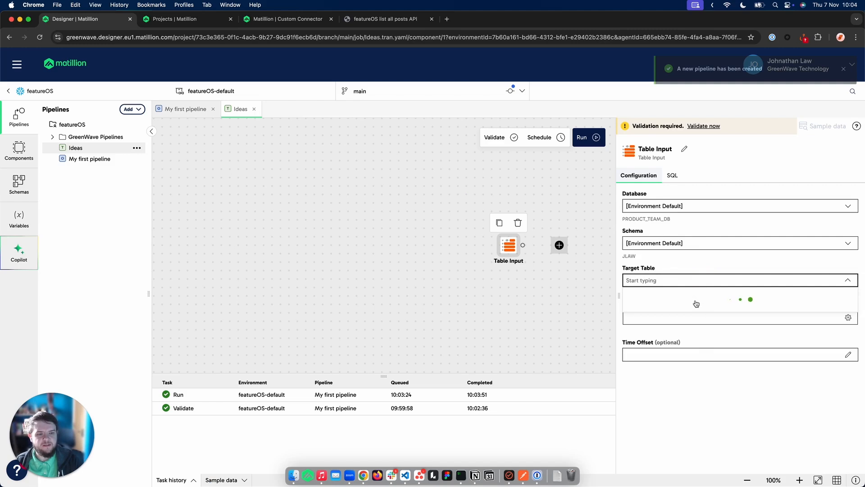
pyautogui.click(635, 378)
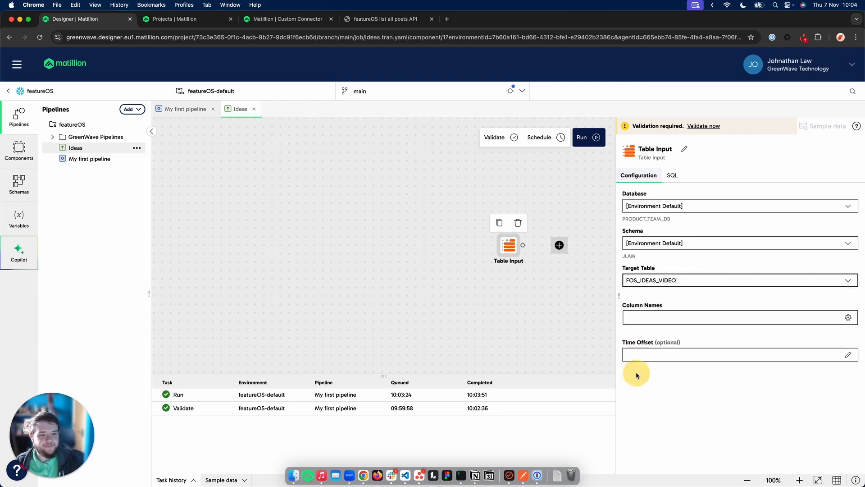
pyautogui.moveTo(542, 306); pyautogui.dragTo(450, 305)
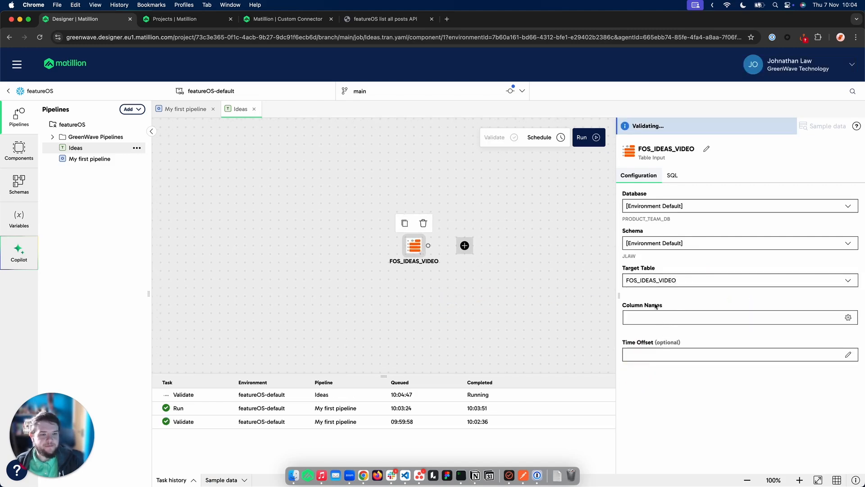
# Select the DATA_VALUE column for the FOS_IDEAS_VIDEO input and sample its data.
pyautogui.click(700, 318)
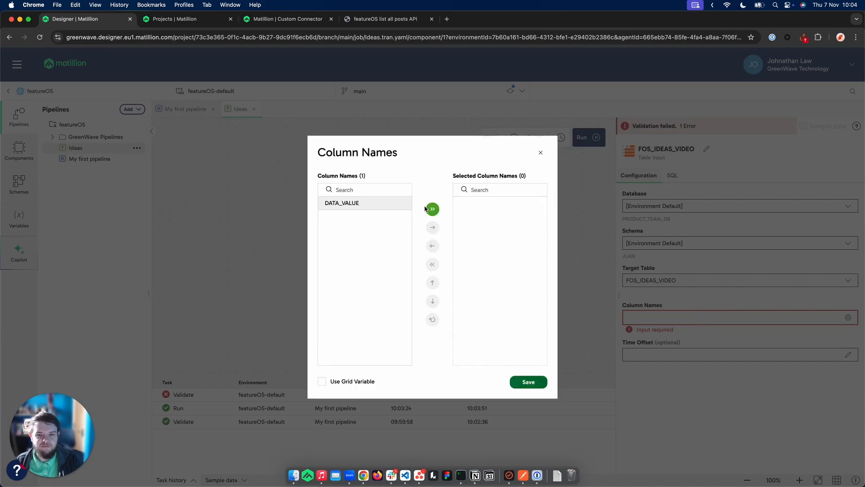
pyautogui.click(430, 208)
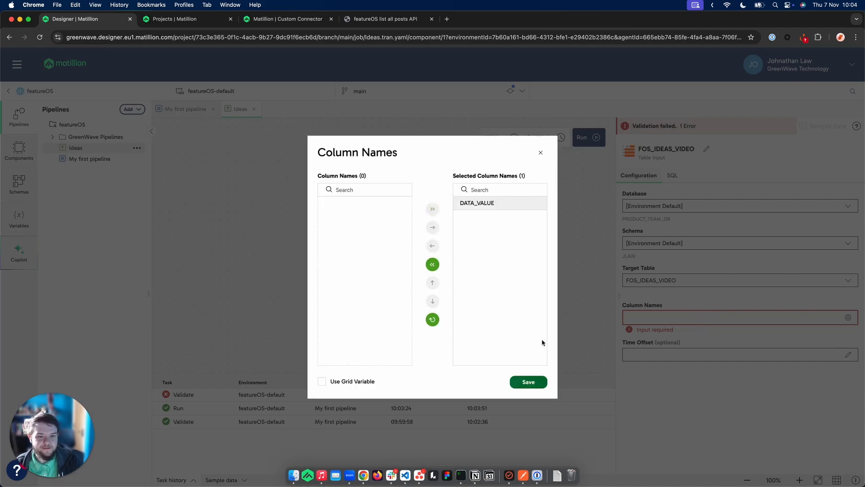
pyautogui.click(525, 381)
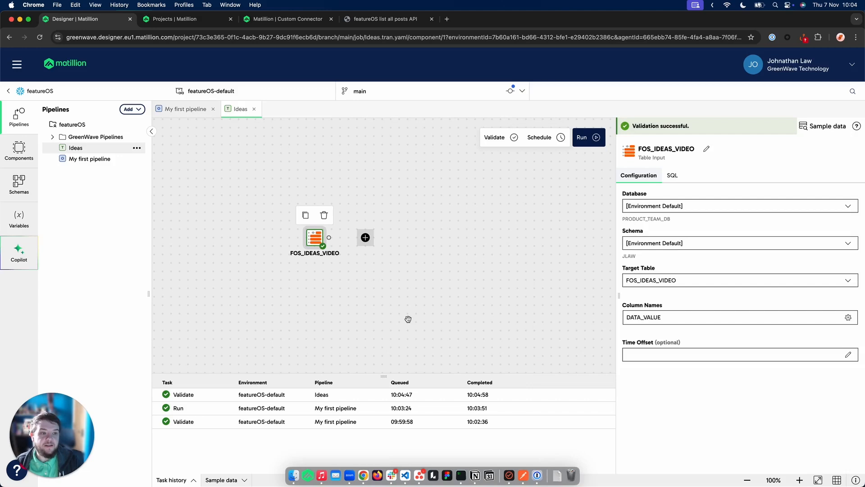
pyautogui.click(826, 128)
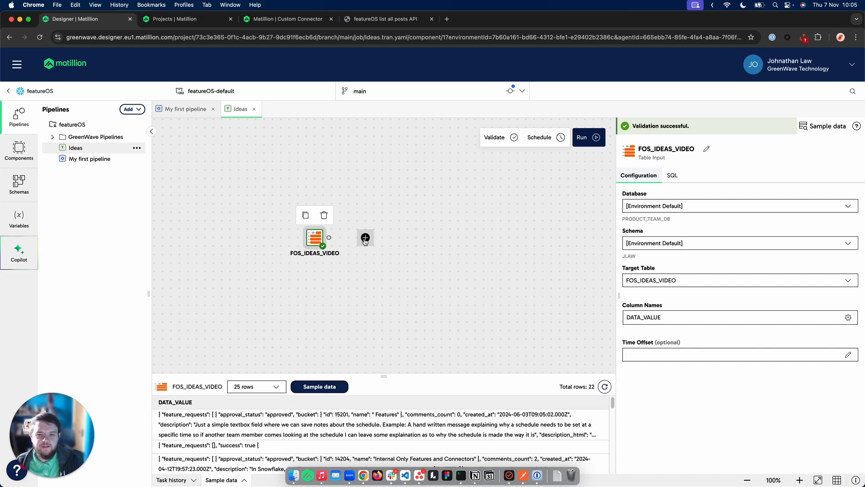
# Add an Extract Nested Data component connected after the FOS_IDEAS_VIDEO table input.
pyautogui.click(365, 237)
pyautogui.write('extr')
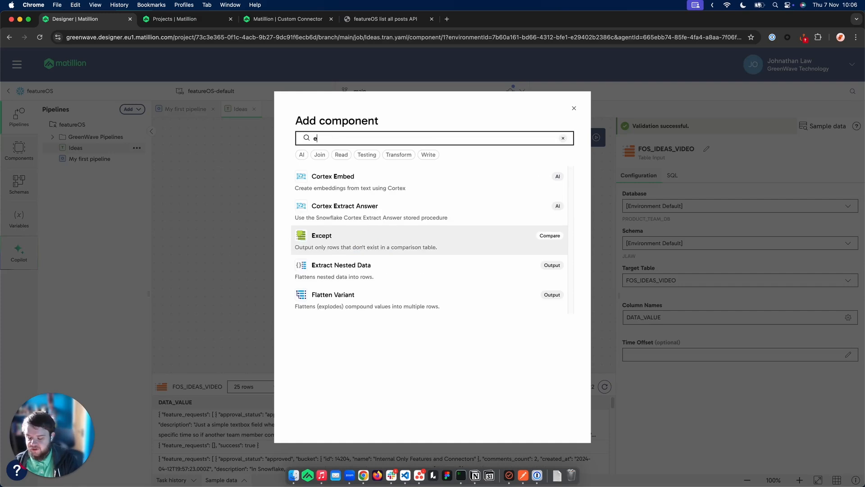
pyautogui.click(365, 206)
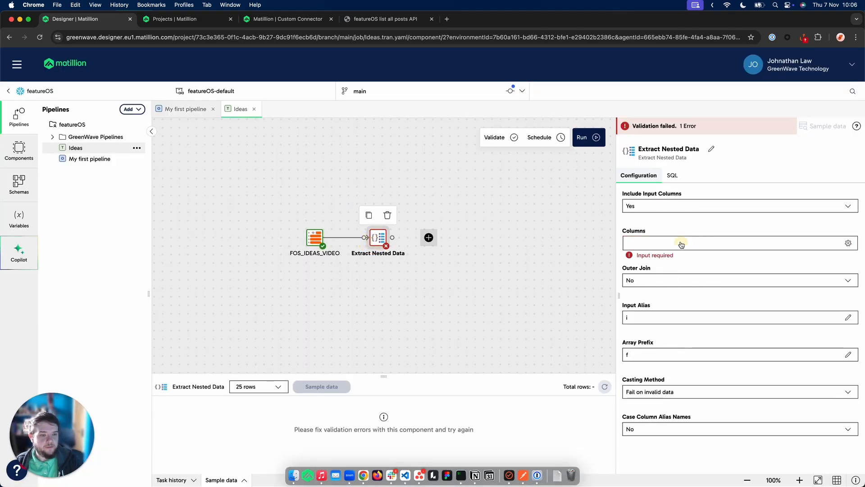
# Autofill the Extract Nested Data columns from DATA_VALUE, review the nested feature_requests elements, and save the column selection.
pyautogui.click(680, 242)
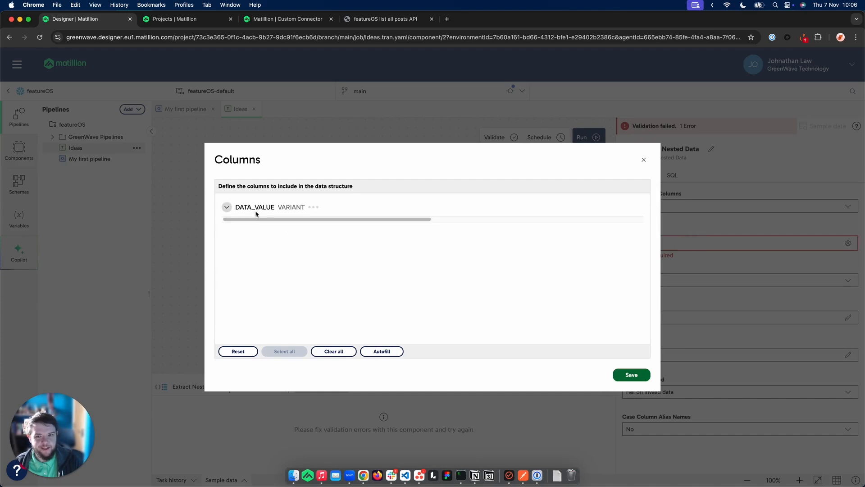
pyautogui.click(366, 352)
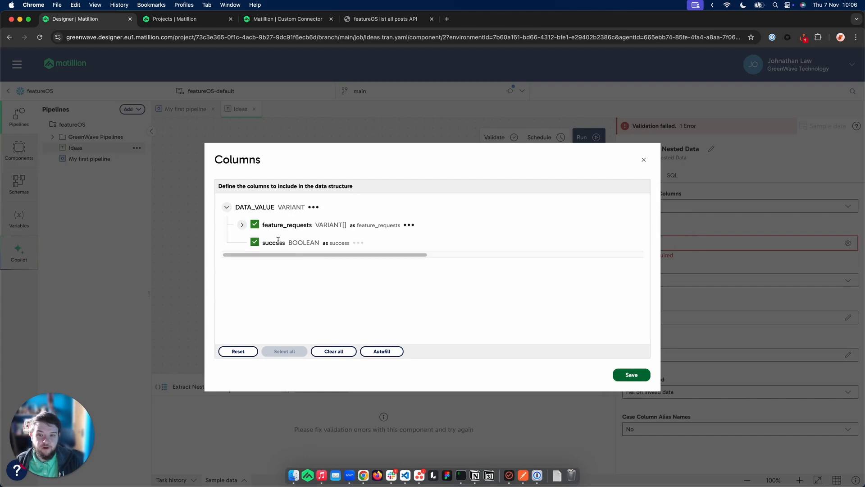
pyautogui.click(240, 227)
pyautogui.click(241, 225)
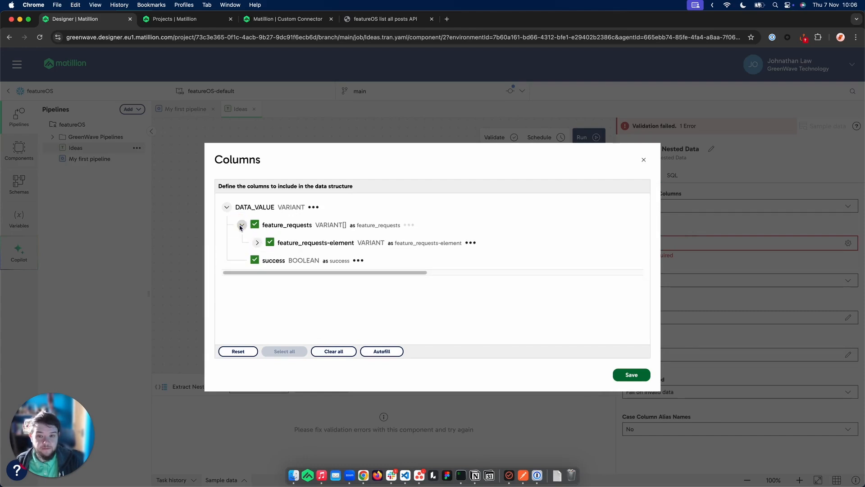
pyautogui.click(257, 242)
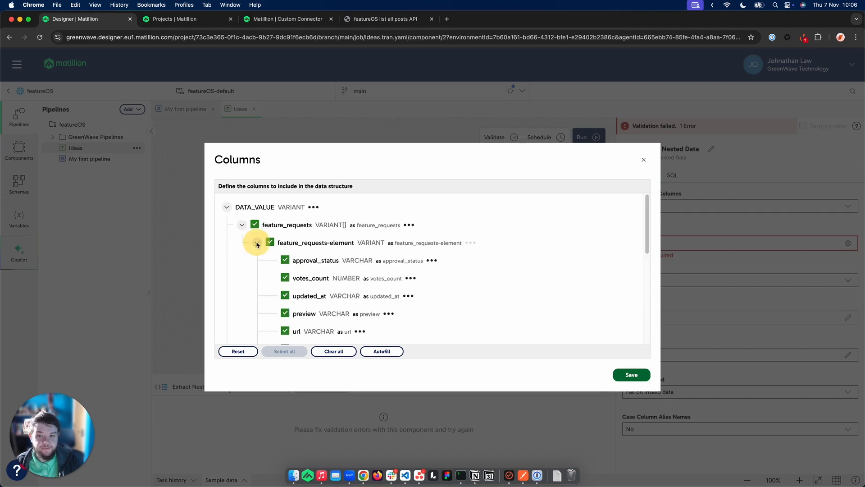
pyautogui.scroll(-10, 321, 293)
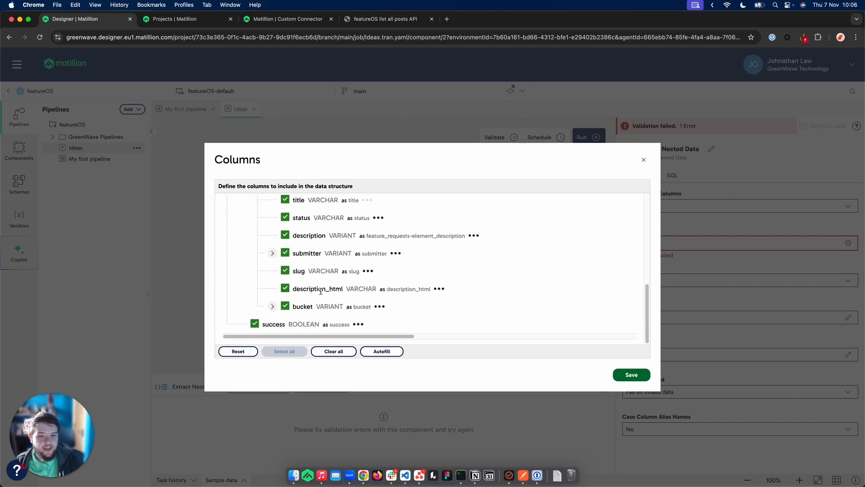
pyautogui.click(628, 375)
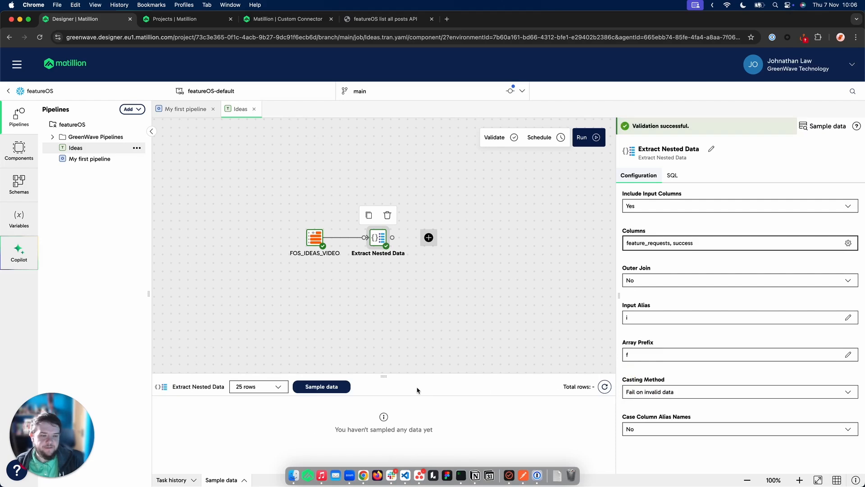
# Sample the Extract Nested Data output and set Include Input Columns to No.
pyautogui.click(337, 386)
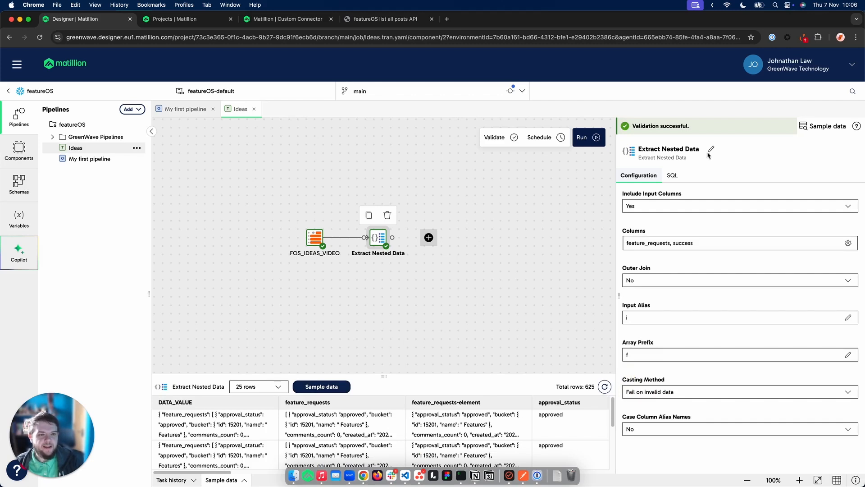
pyautogui.click(684, 205)
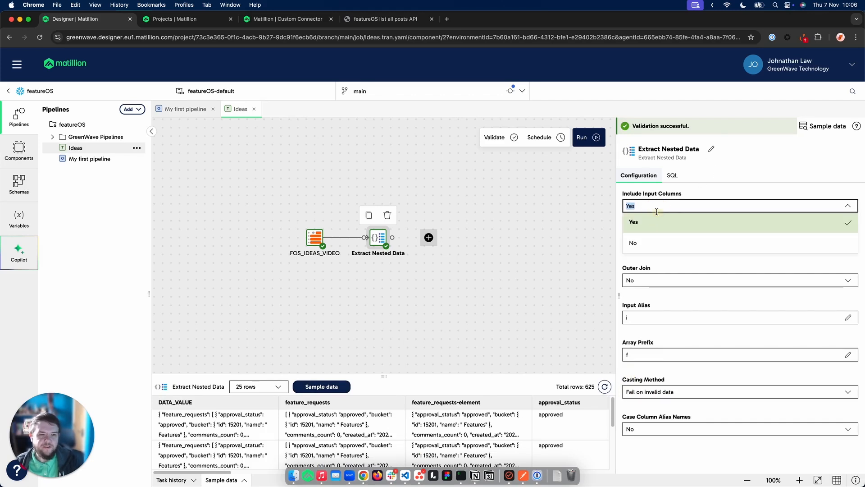
pyautogui.click(633, 242)
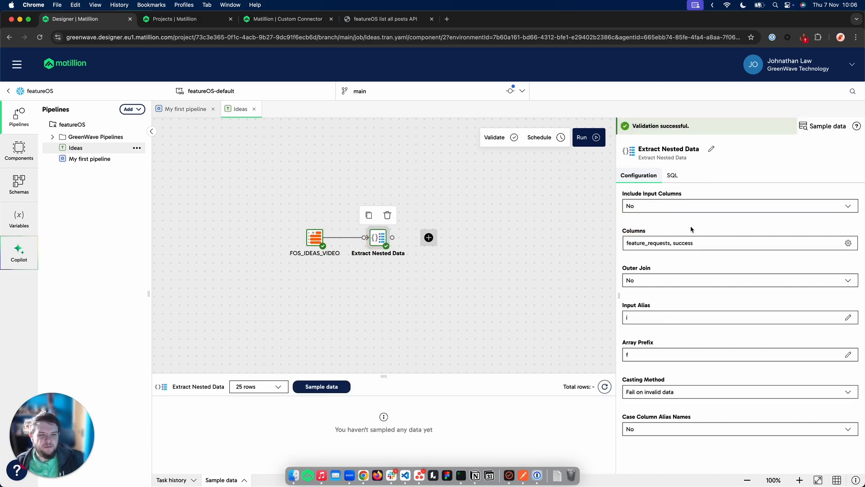
# Exclude feature_requests, feature_requests-element and success from the Extract Nested Data columns, save the selection, and sample the component's output.
pyautogui.click(669, 247)
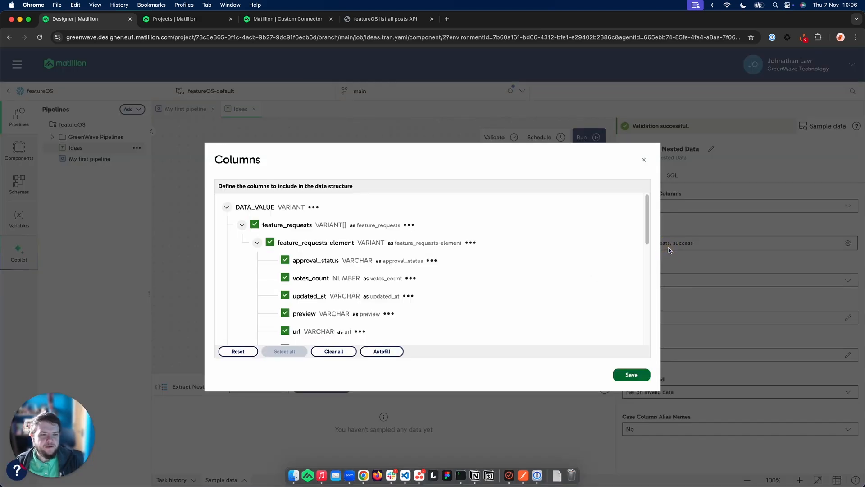
pyautogui.click(255, 224)
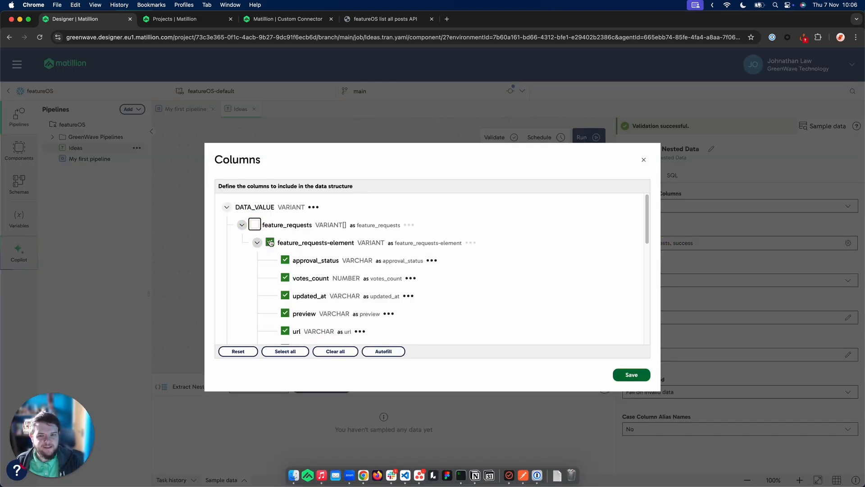
pyautogui.click(270, 243)
pyautogui.scroll(-2, 270, 243)
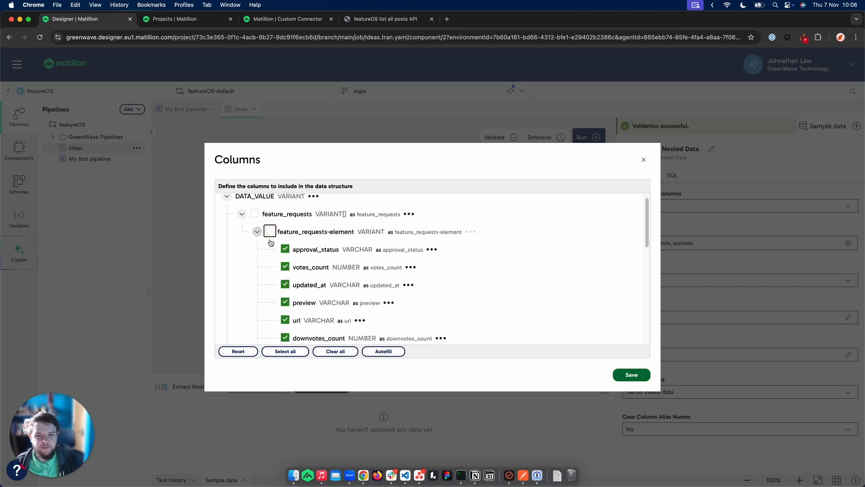
pyautogui.scroll(-10, 270, 242)
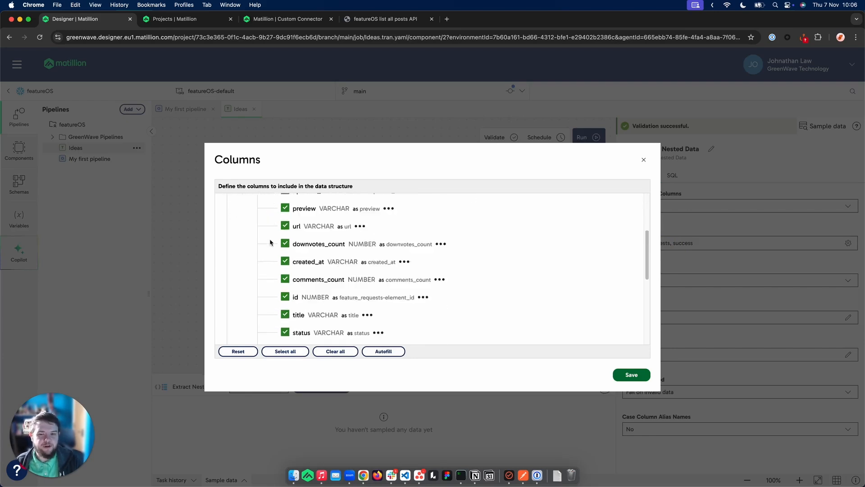
pyautogui.scroll(-4, 270, 243)
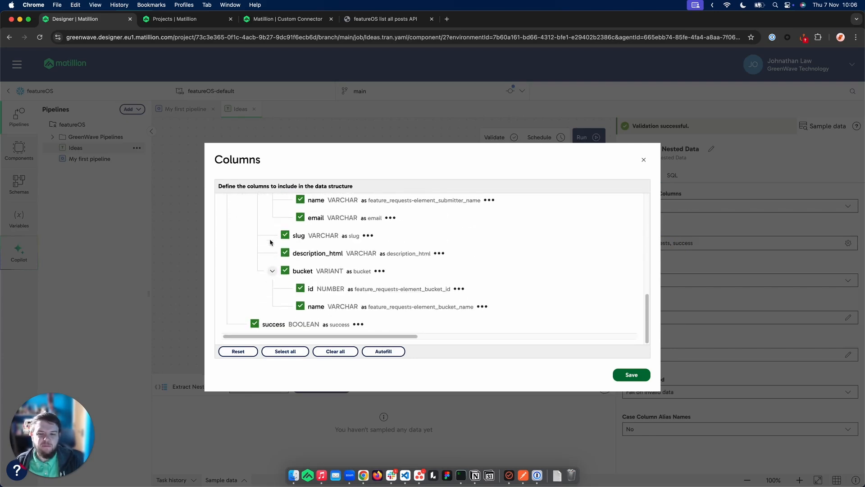
pyautogui.click(255, 324)
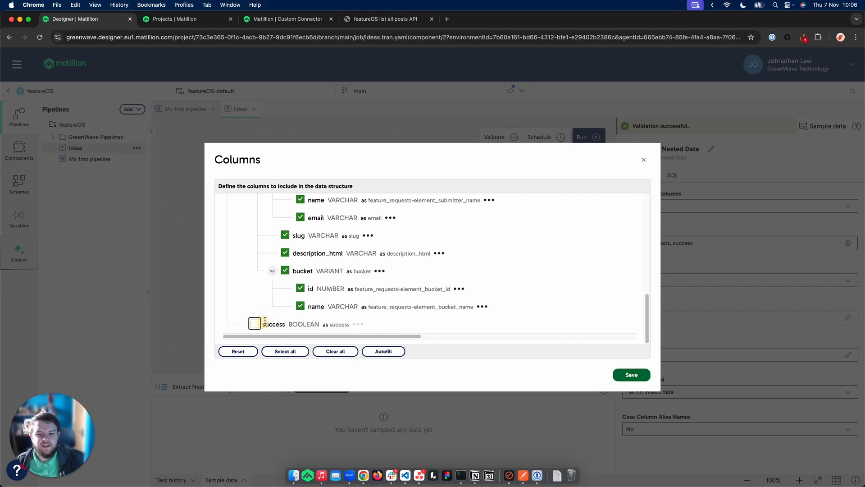
pyautogui.click(630, 374)
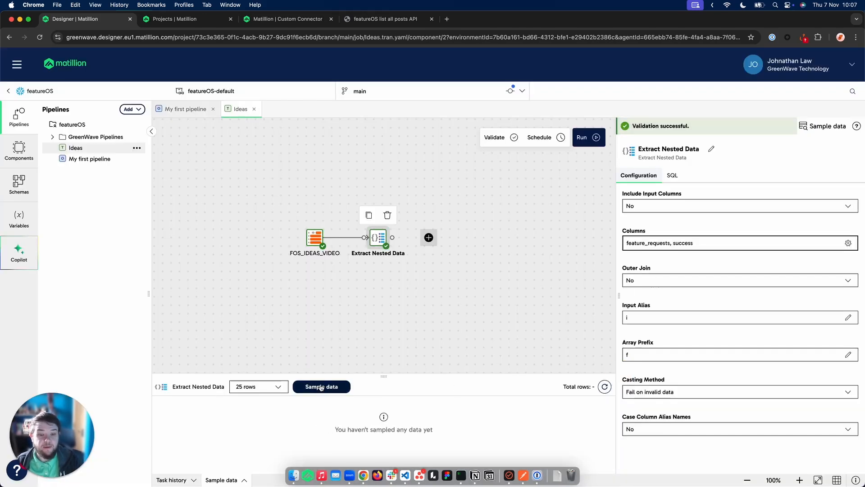
pyautogui.click(321, 388)
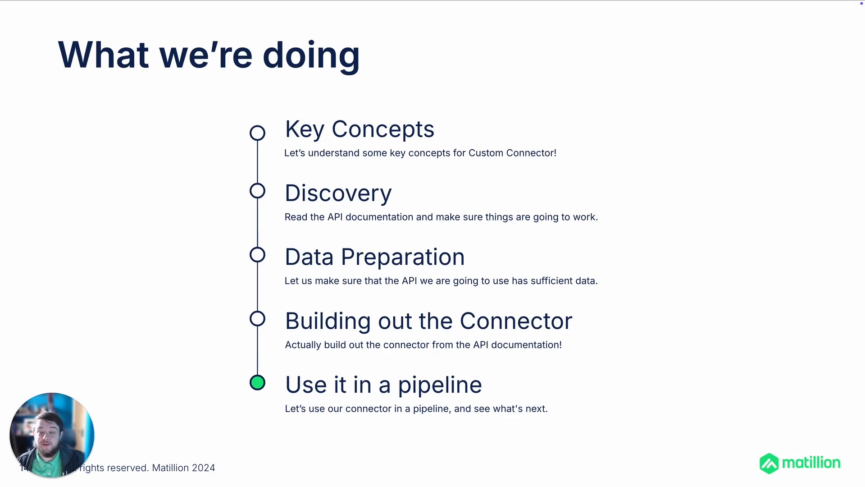
pyautogui.press('Right')
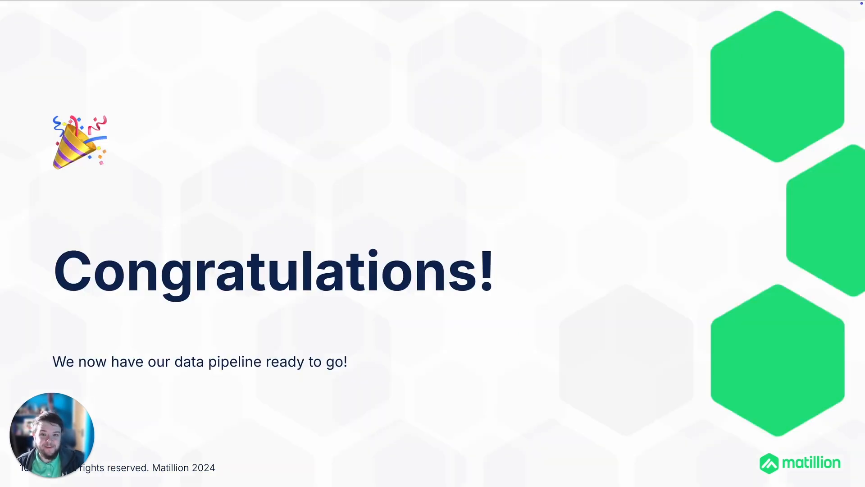